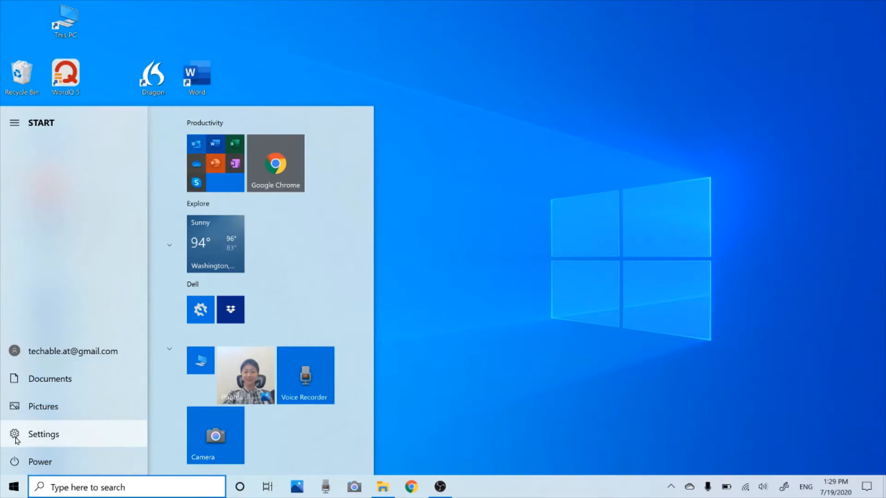
# Step: Turn on the On-Screen Keyboard in the Ease of Access keyboard settings and move it slightly lower on the screen
pyautogui.click(15, 436)
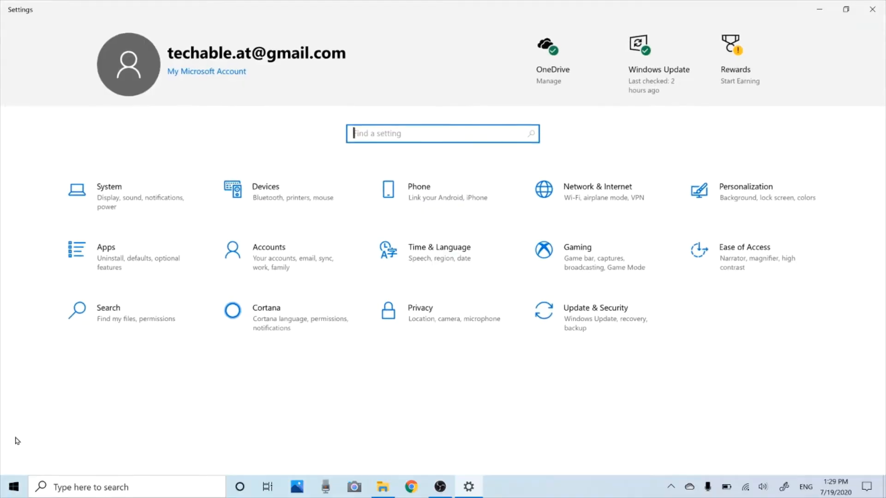
pyautogui.click(745, 273)
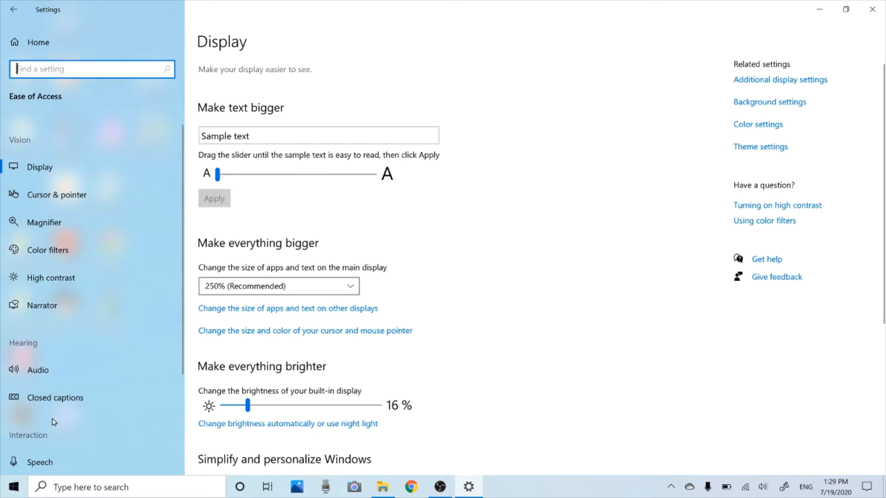
pyautogui.scroll(-3, 70, 354)
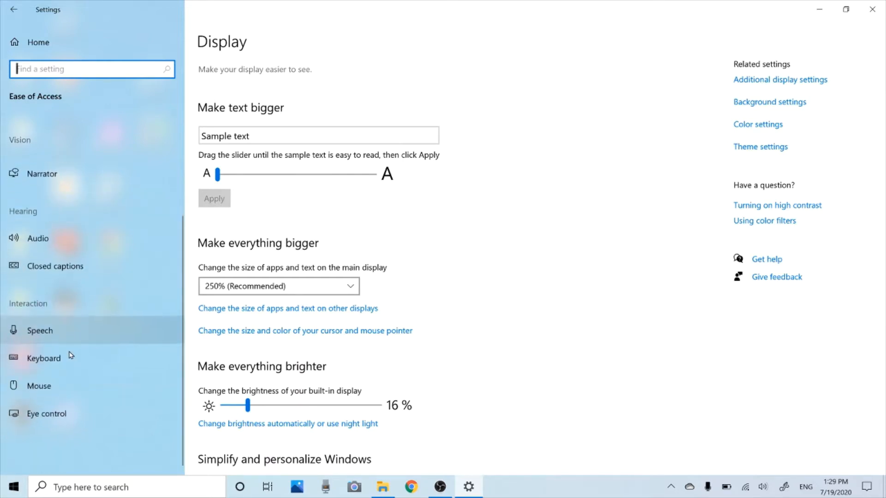
pyautogui.click(42, 362)
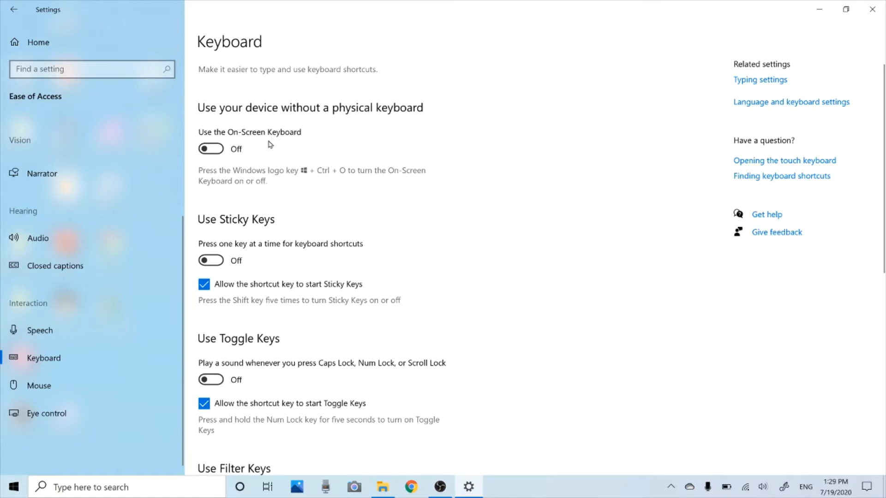
pyautogui.click(210, 149)
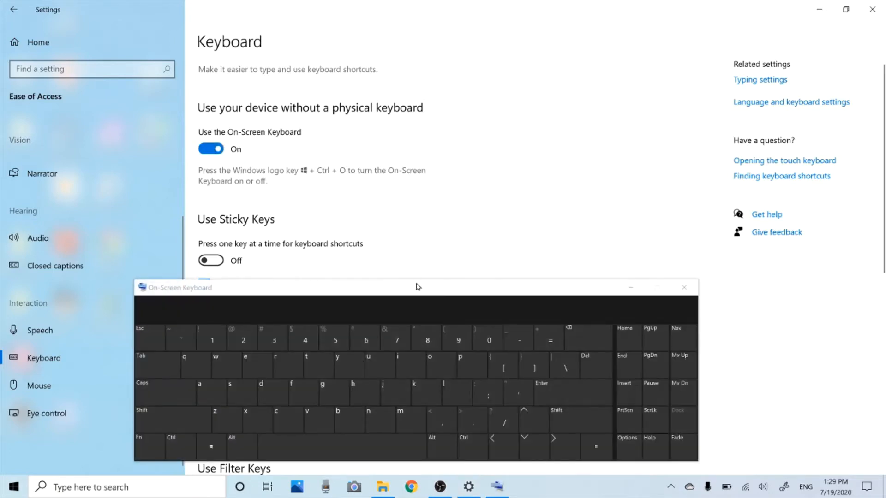
pyautogui.moveTo(415, 290); pyautogui.dragTo(420, 301)
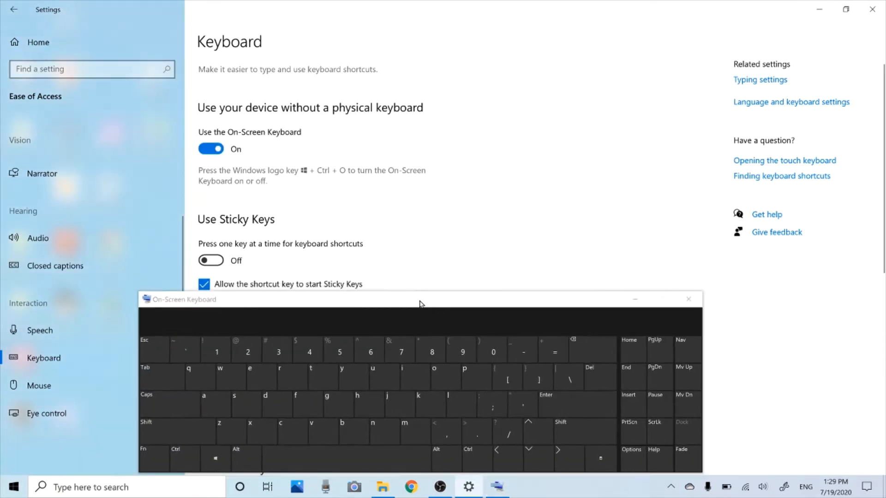
# Step: Minimize Settings and open a new blank document in Word
pyautogui.click(820, 9)
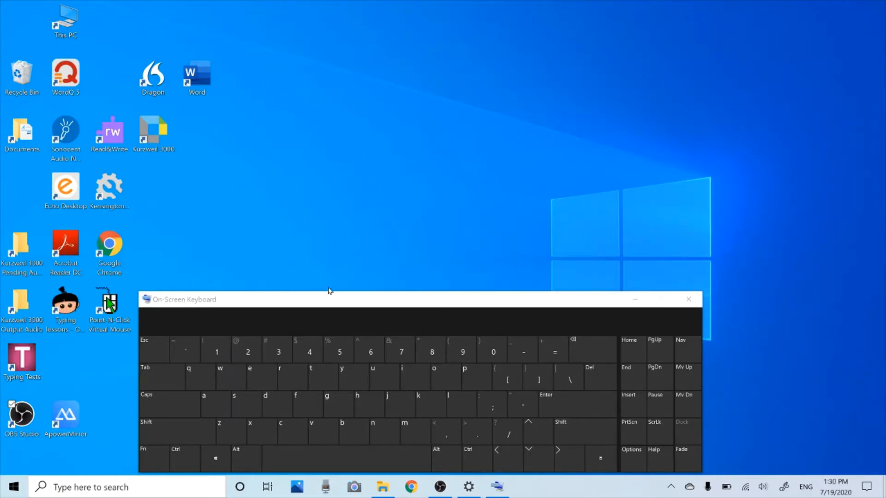
pyautogui.click(199, 77)
pyautogui.doubleClick(199, 76)
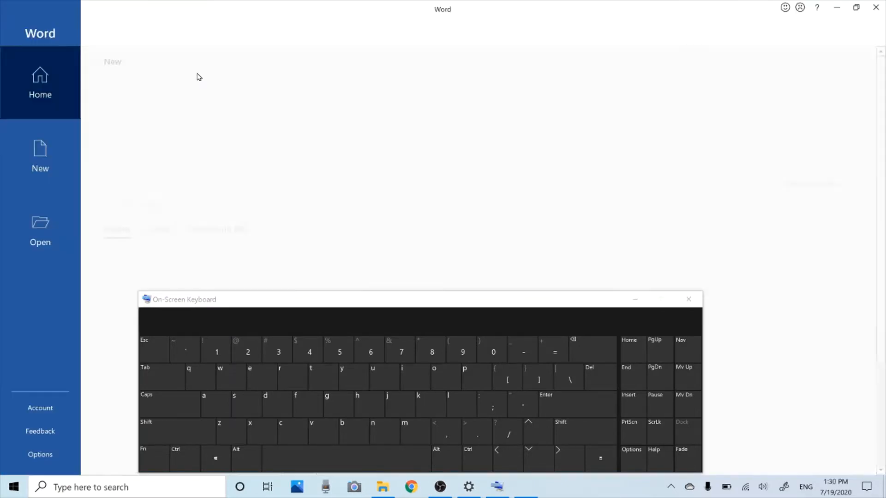
pyautogui.click(147, 149)
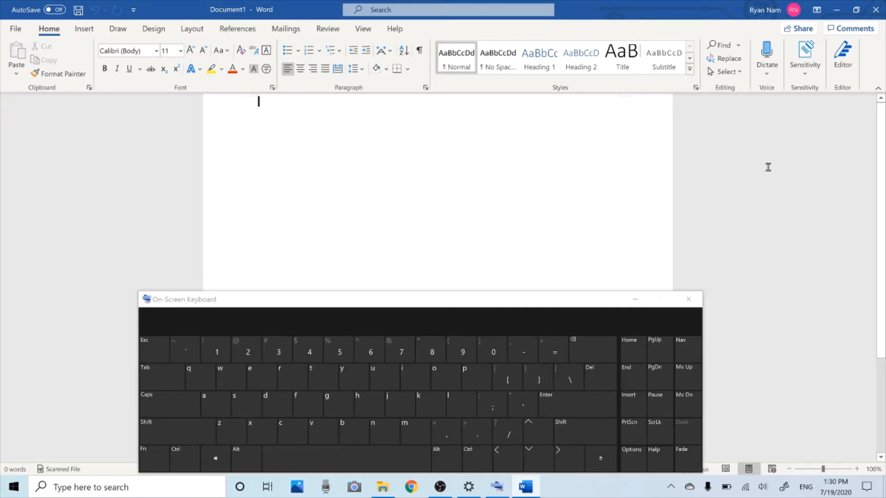
# Step: Configure the On-Screen Keyboard with the numeric key pad on and the "Hover over keys" mode at a 0.8 second duration
pyautogui.click(627, 459)
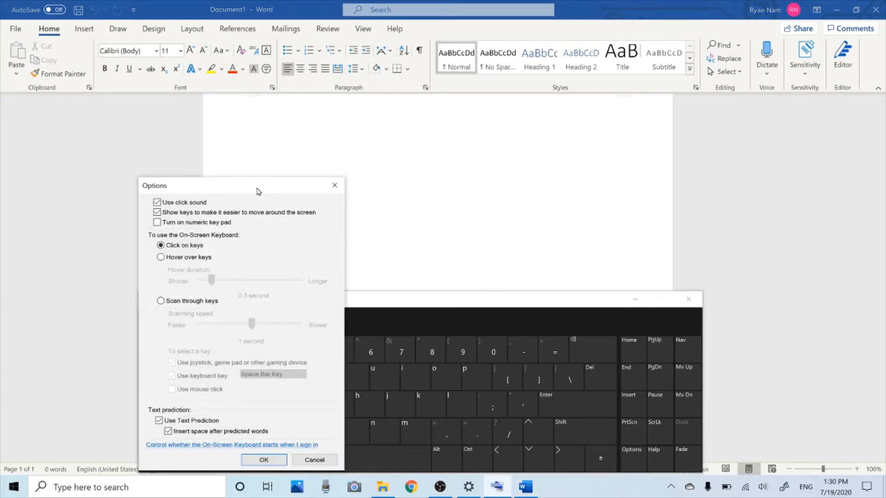
pyautogui.moveTo(257, 191); pyautogui.dragTo(436, 193)
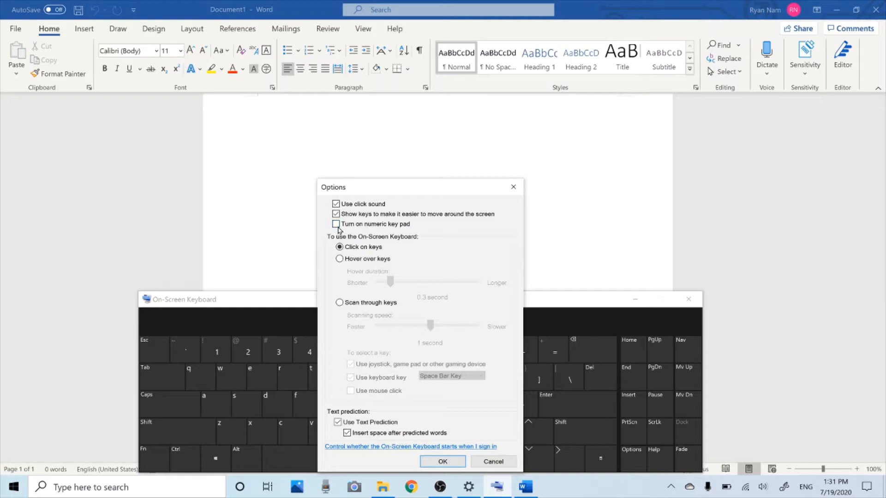
pyautogui.click(336, 225)
pyautogui.click(340, 259)
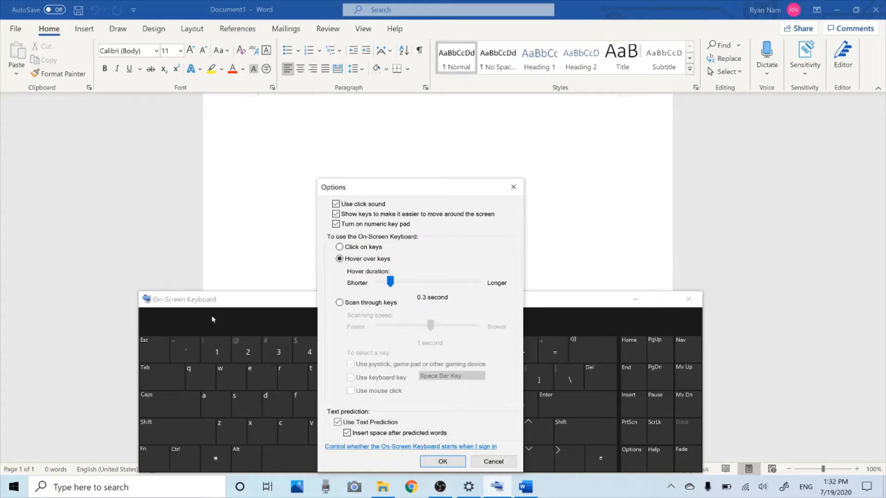
pyautogui.moveTo(389, 283); pyautogui.dragTo(427, 297)
pyautogui.moveTo(424, 283); pyautogui.dragTo(420, 289)
pyautogui.click(443, 461)
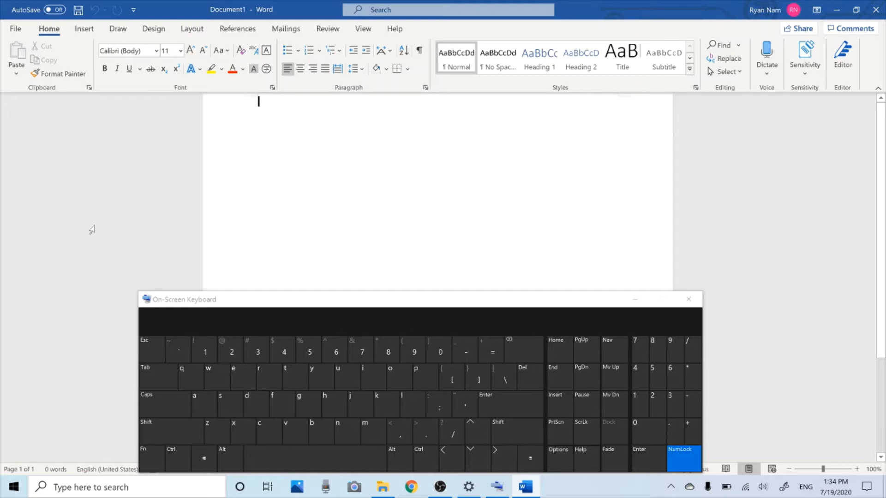
# Step: Write "Hello," in the document with the On-Screen Keyboard, using the predicted word, and start a new line
pyautogui.click(167, 442)
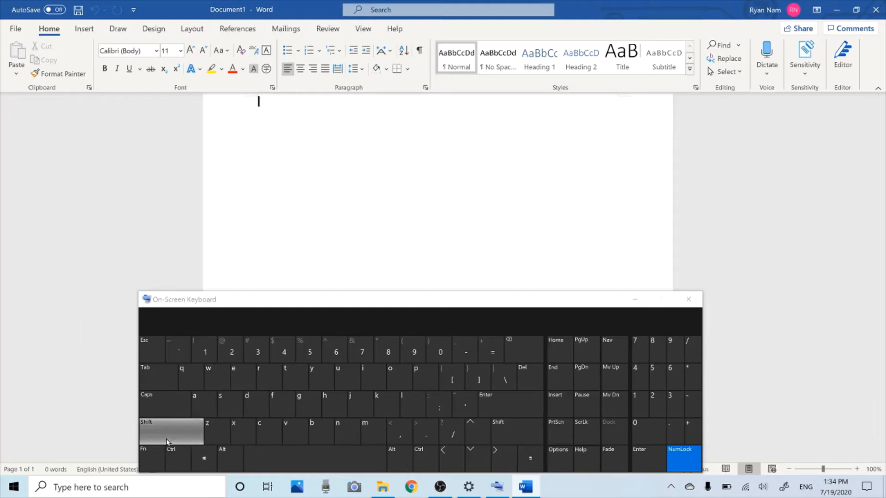
pyautogui.moveTo(166, 439)
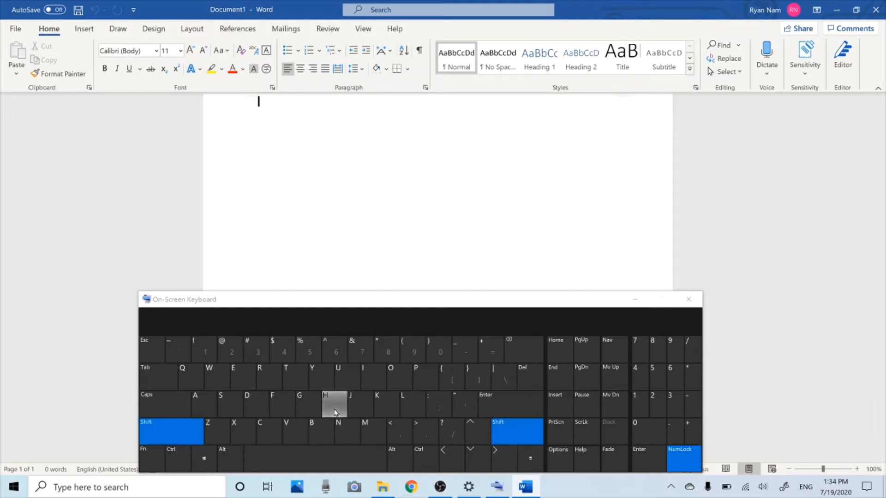
pyautogui.moveTo(336, 412)
pyautogui.moveTo(243, 374)
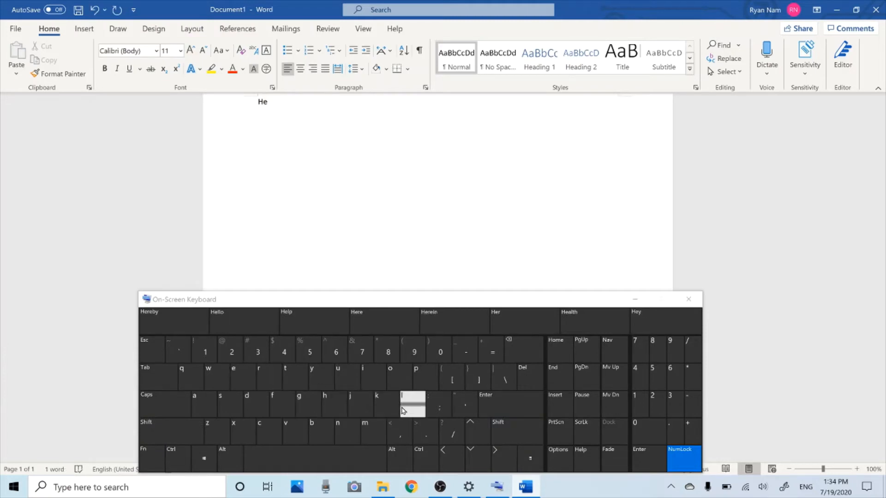
pyautogui.moveTo(402, 410)
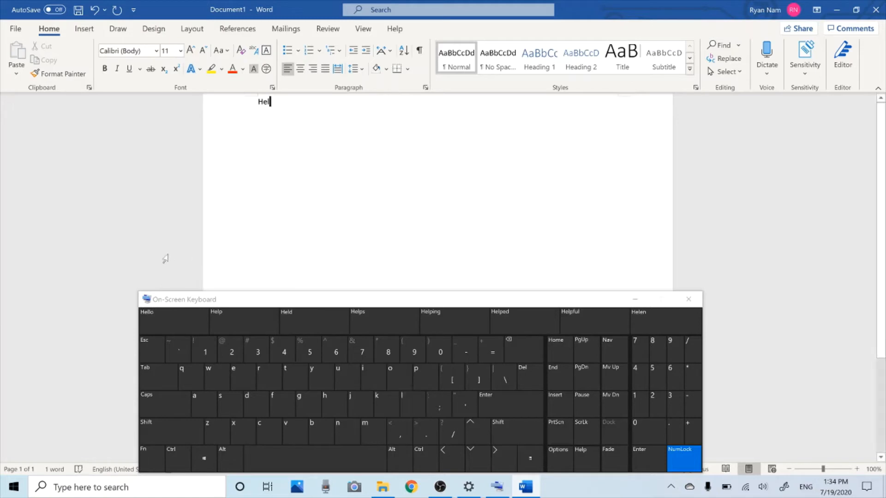
pyautogui.moveTo(181, 330)
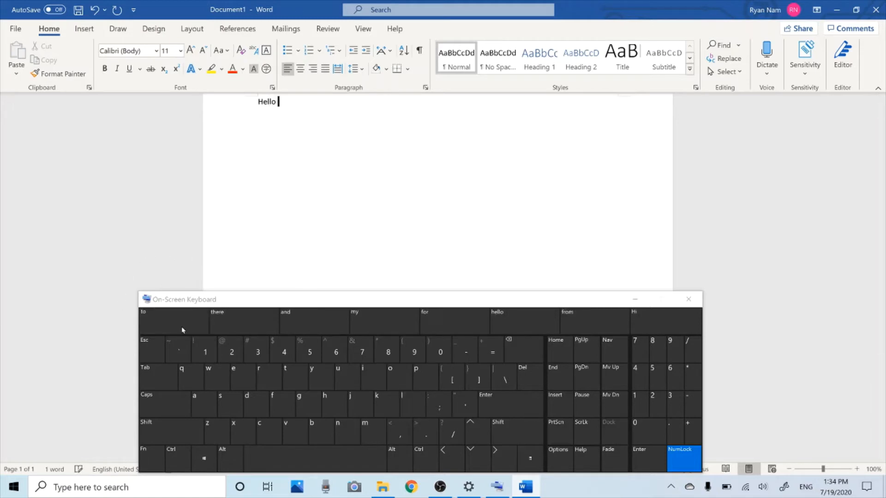
pyautogui.moveTo(515, 353)
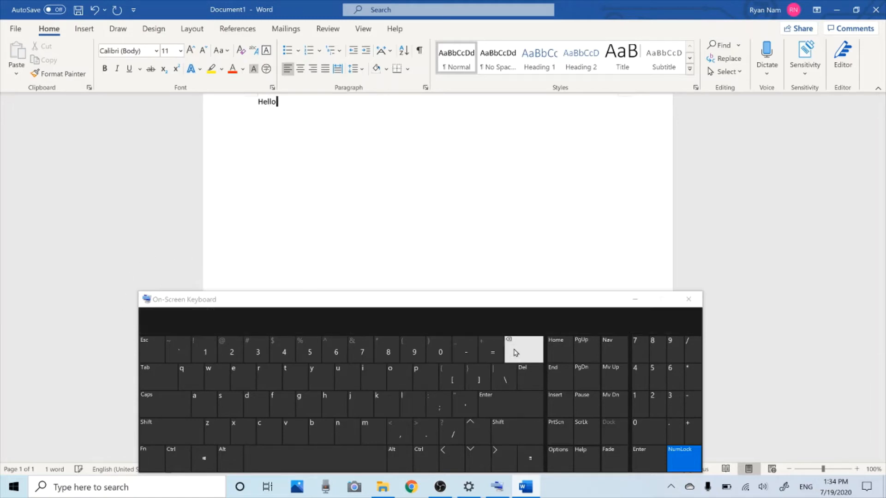
pyautogui.moveTo(392, 428)
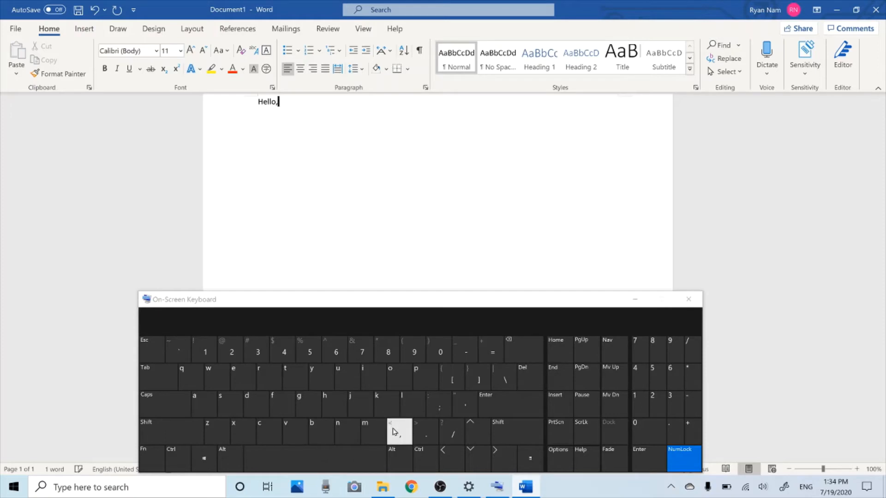
pyautogui.moveTo(500, 403)
# Step: Shorten the hover duration in the On-Screen Keyboard options and apply the change
pyautogui.moveTo(558, 464)
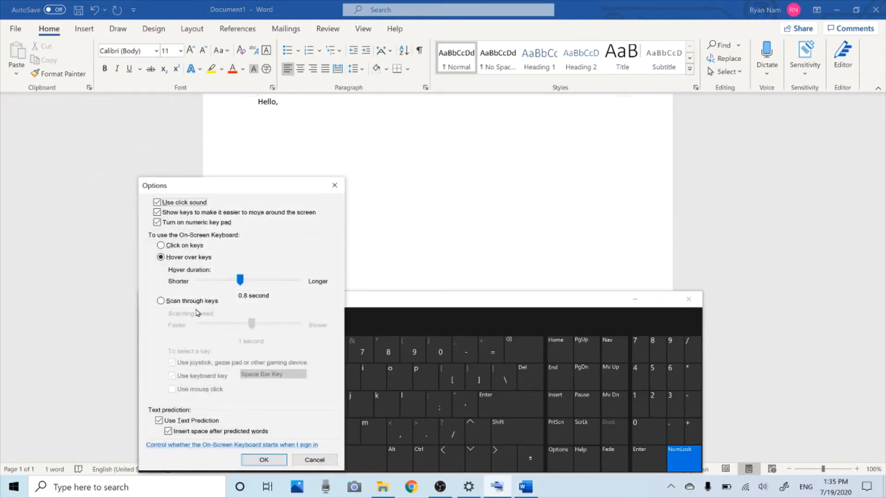
pyautogui.moveTo(240, 280); pyautogui.dragTo(217, 283)
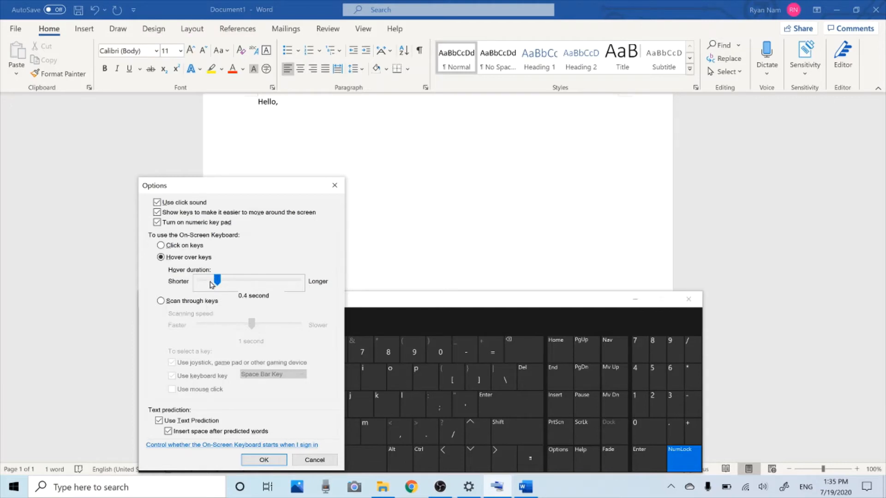
pyautogui.moveTo(216, 282); pyautogui.dragTo(213, 283)
pyautogui.click(271, 461)
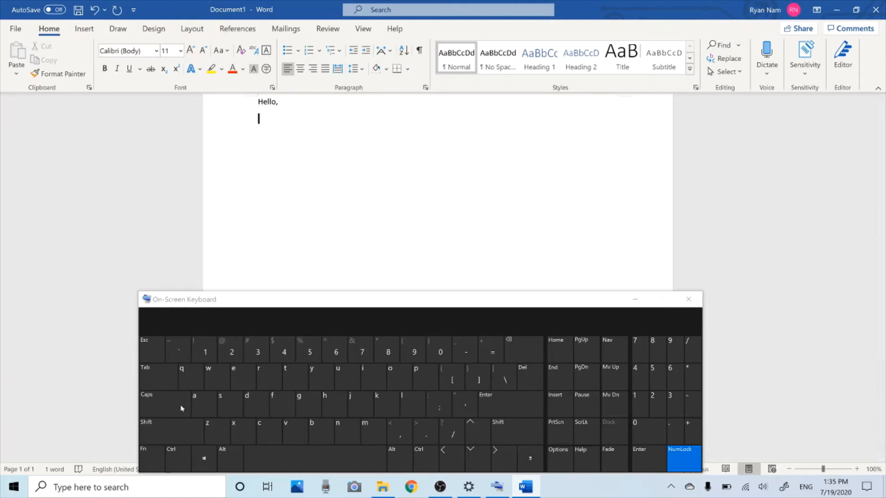
# Step: Write "Today is" on the second line with the On-Screen Keyboard, using the predicted words "Today" and "is"
pyautogui.click(169, 440)
pyautogui.click(295, 377)
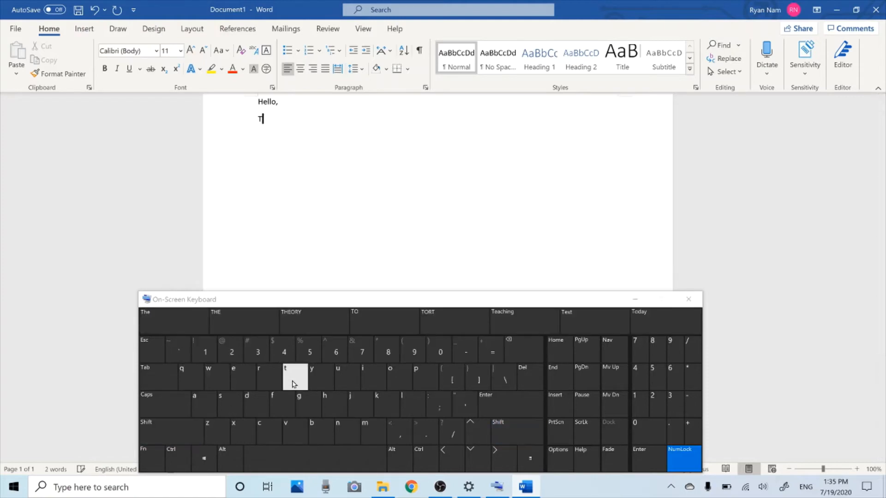
pyautogui.click(392, 374)
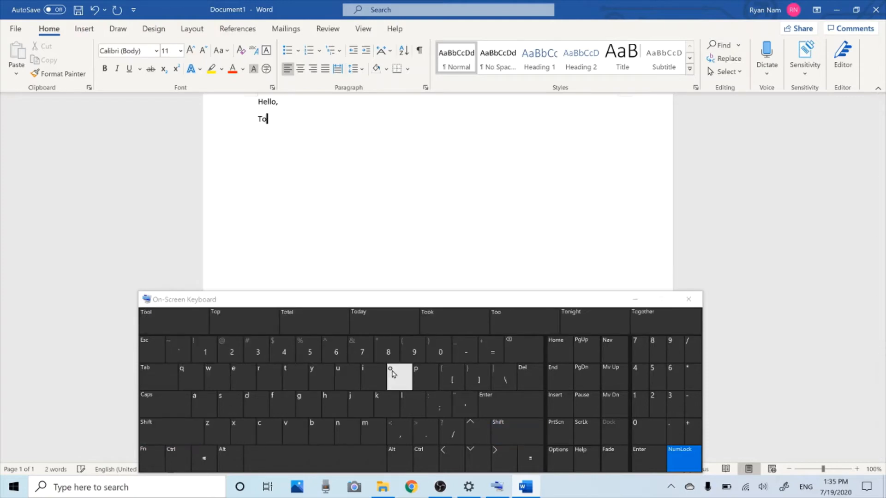
pyautogui.click(390, 328)
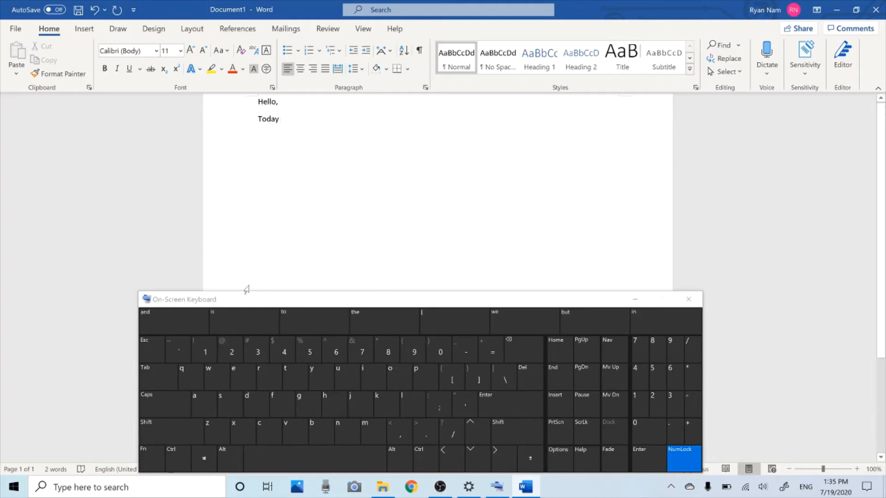
pyautogui.click(247, 323)
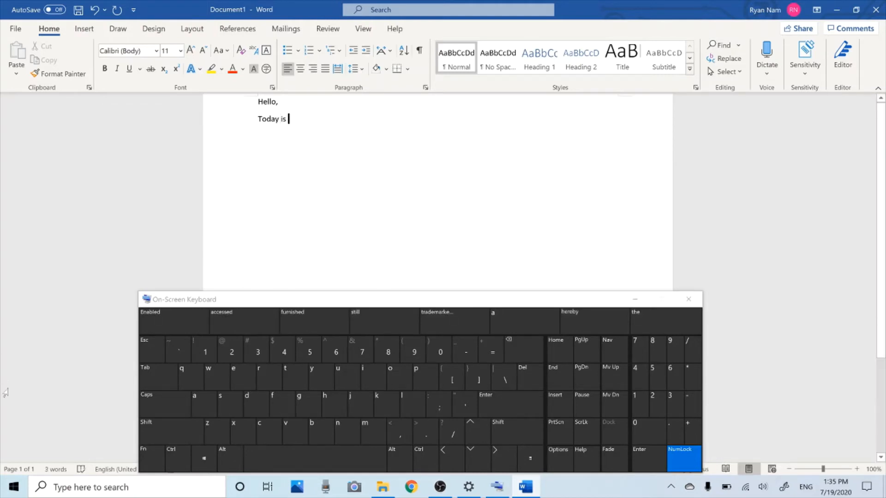
pyautogui.click(162, 426)
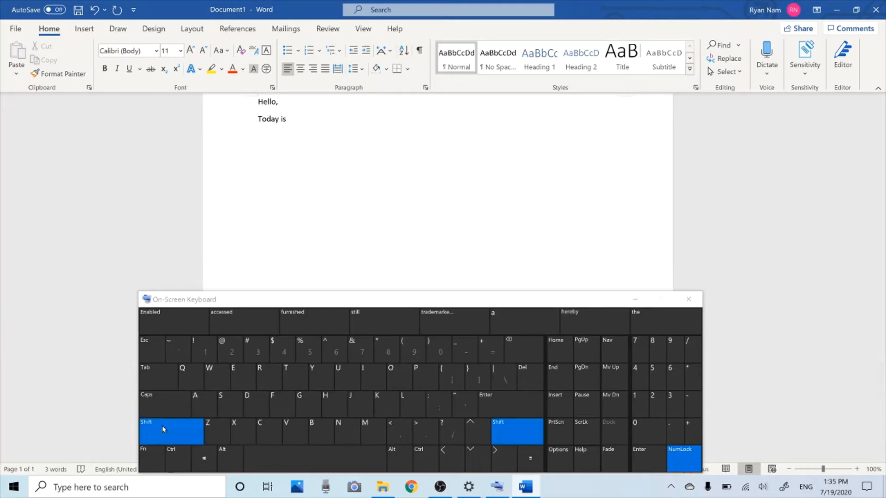
pyautogui.click(322, 377)
pyautogui.click(333, 403)
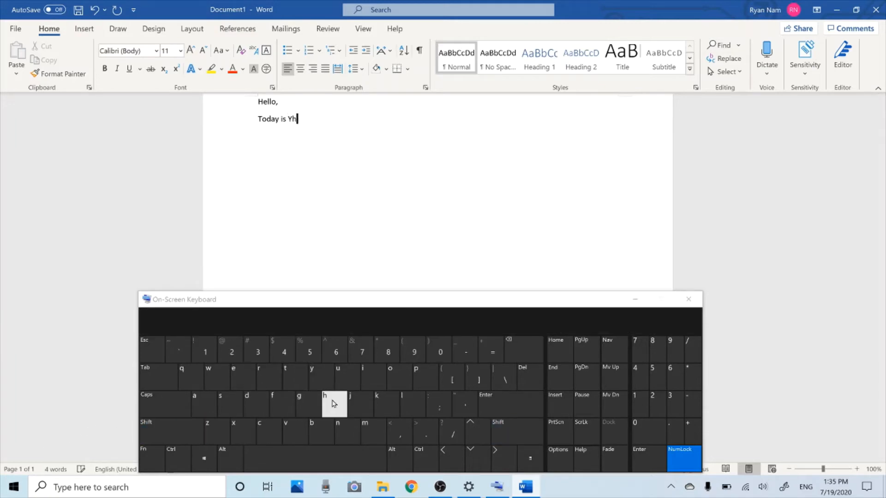
pyautogui.click(345, 383)
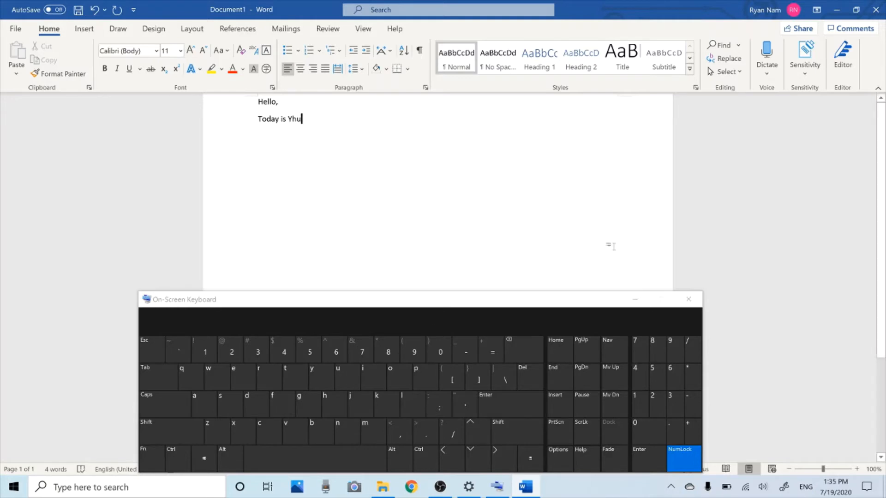
pyautogui.click(509, 356)
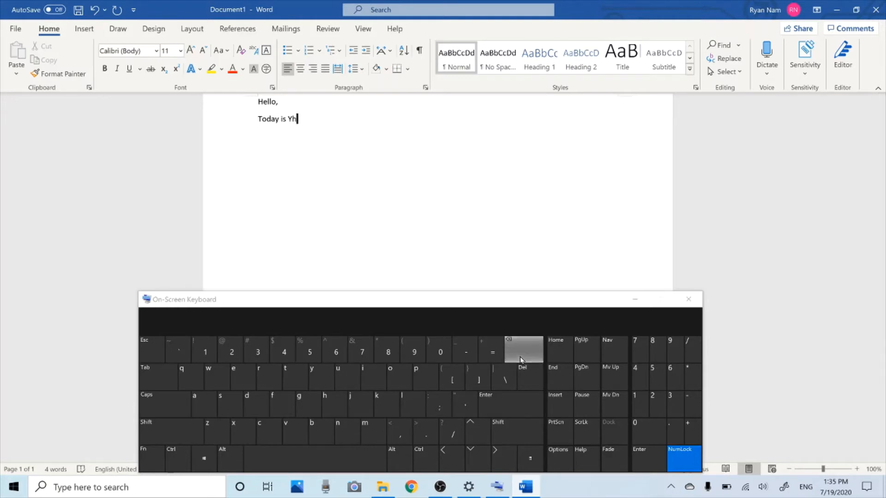
pyautogui.click(519, 356)
pyautogui.click(519, 355)
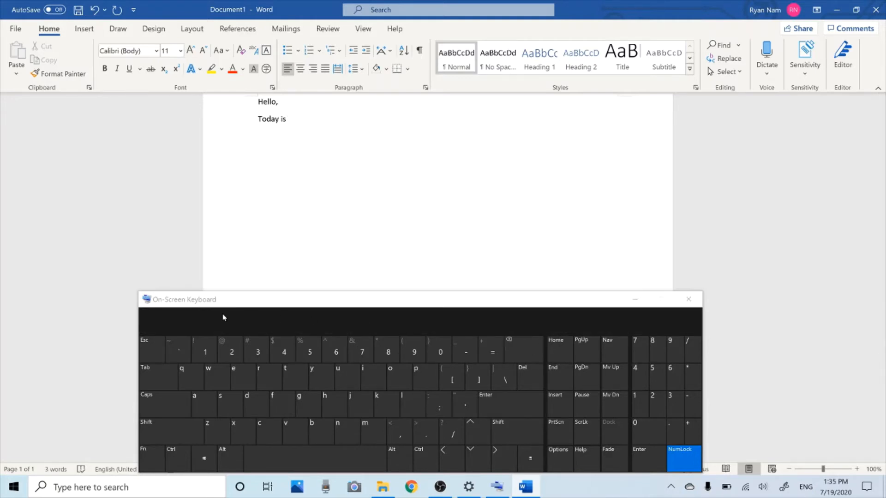
# Step: Add "Thursday and" after "Today is" with the On-Screen Keyboard, using a capital T and the predicted word "Thursday"
pyautogui.click(162, 422)
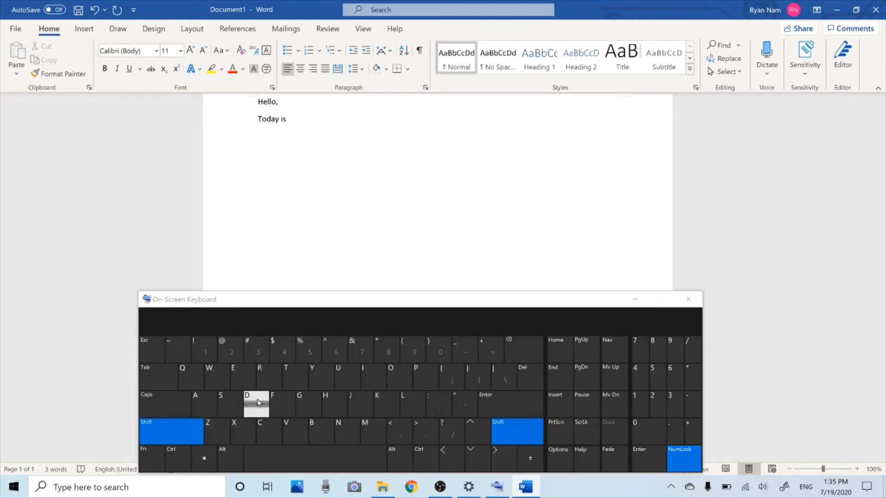
pyautogui.click(292, 377)
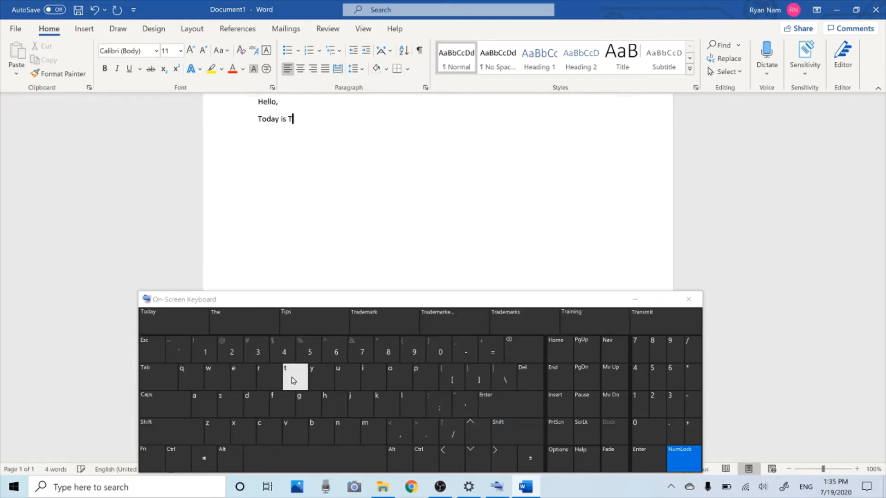
pyautogui.click(335, 402)
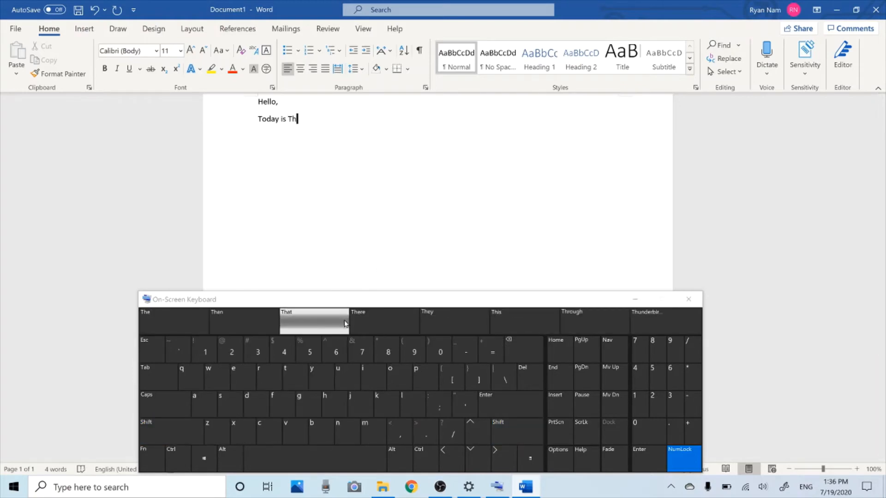
pyautogui.click(343, 371)
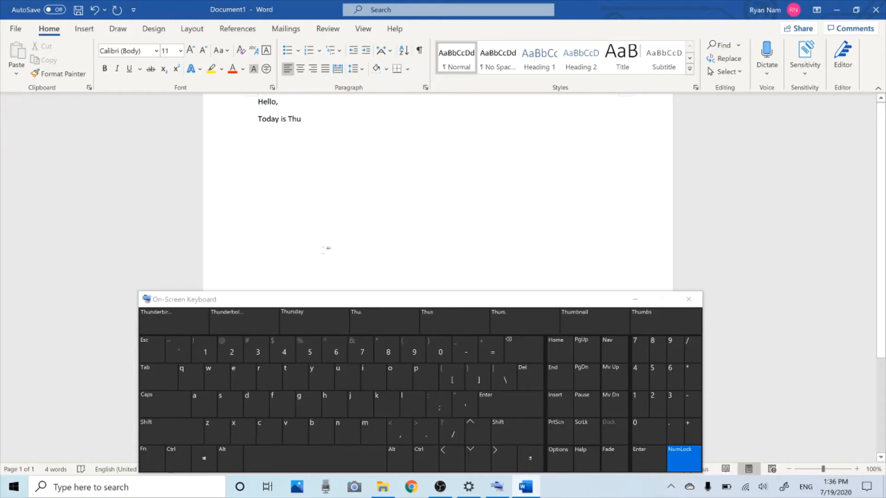
pyautogui.click(314, 317)
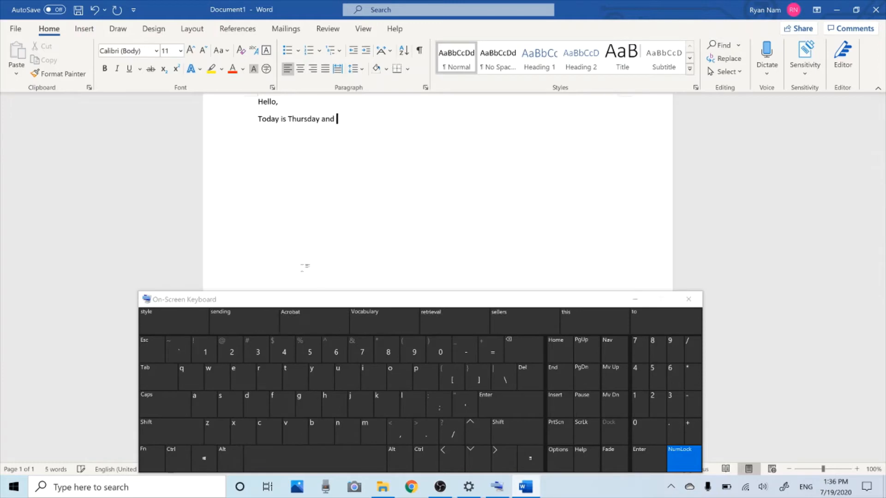
# Step: Add "a very" to the sentence with the On-Screen Keyboard, removing the stray letters after "a" and using the predicted word "very"
pyautogui.click(198, 400)
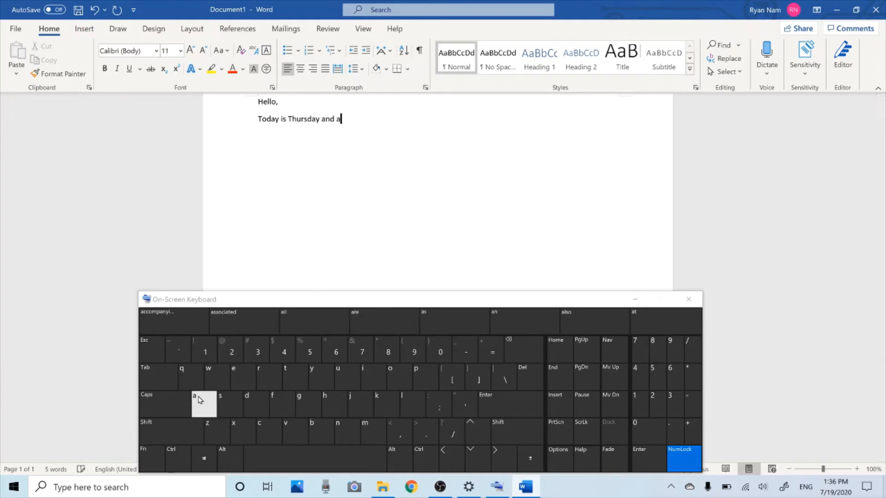
pyautogui.click(278, 402)
pyautogui.click(291, 432)
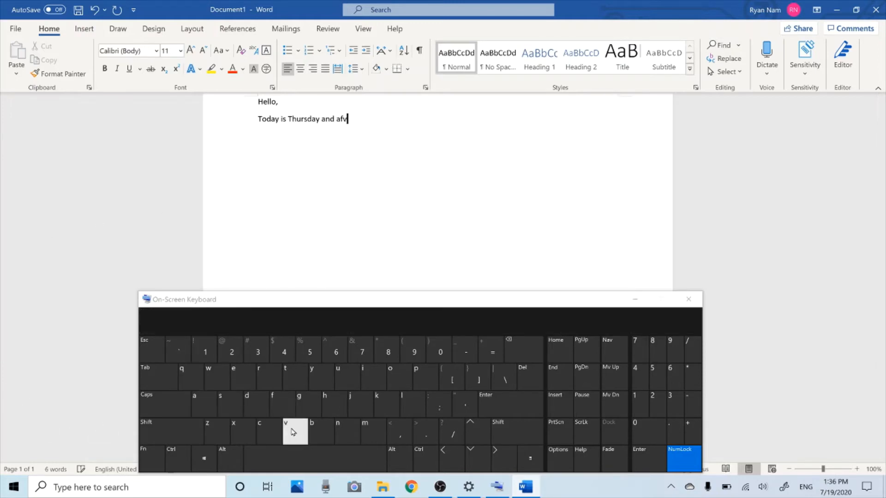
pyautogui.click(519, 350)
pyautogui.click(519, 350)
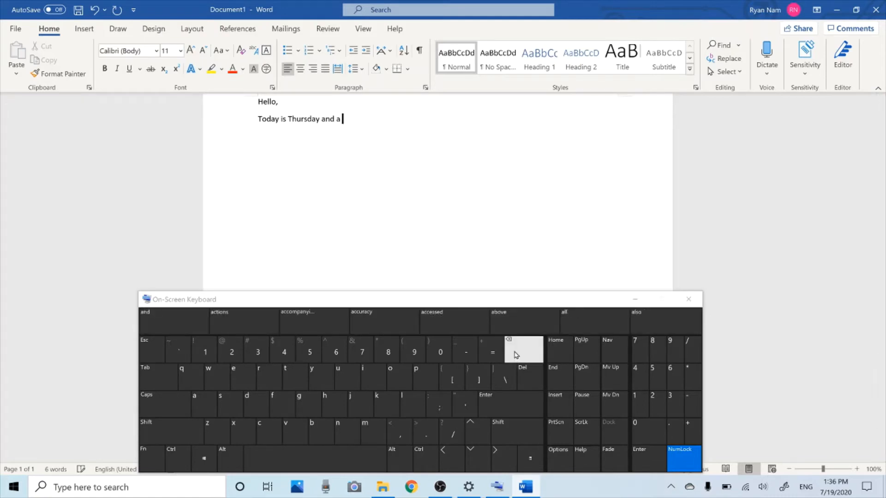
pyautogui.click(304, 464)
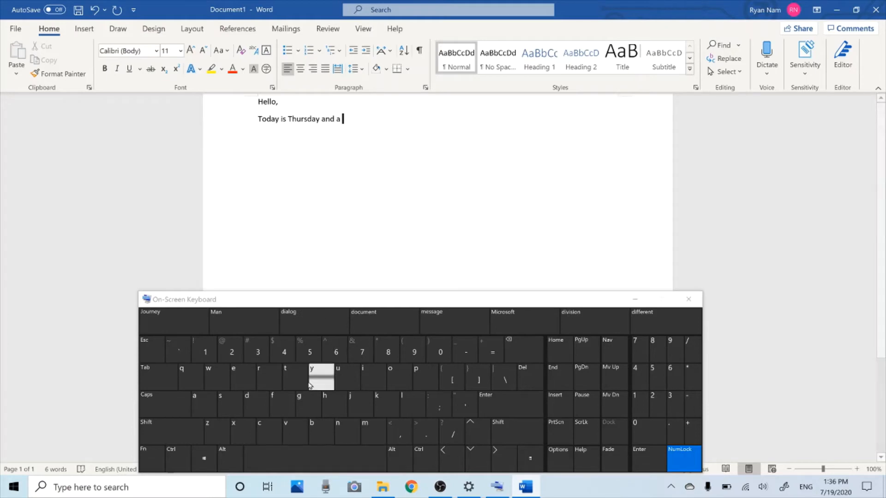
pyautogui.click(285, 431)
pyautogui.click(239, 377)
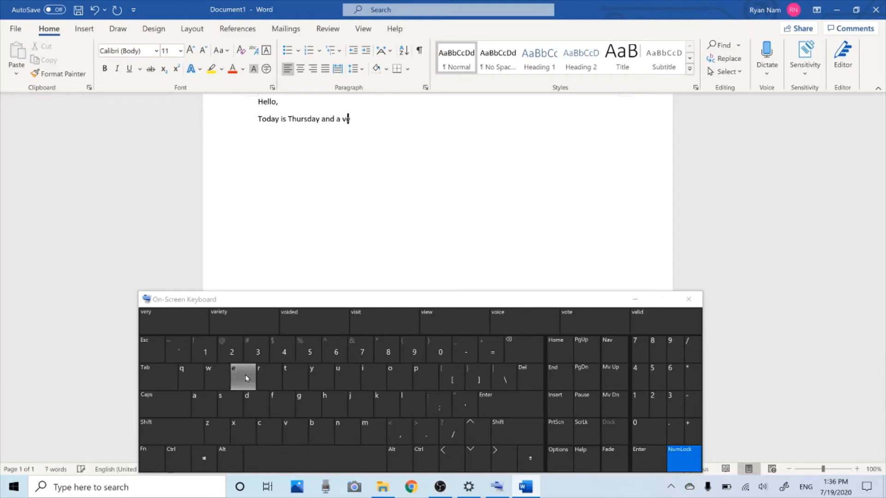
pyautogui.click(202, 327)
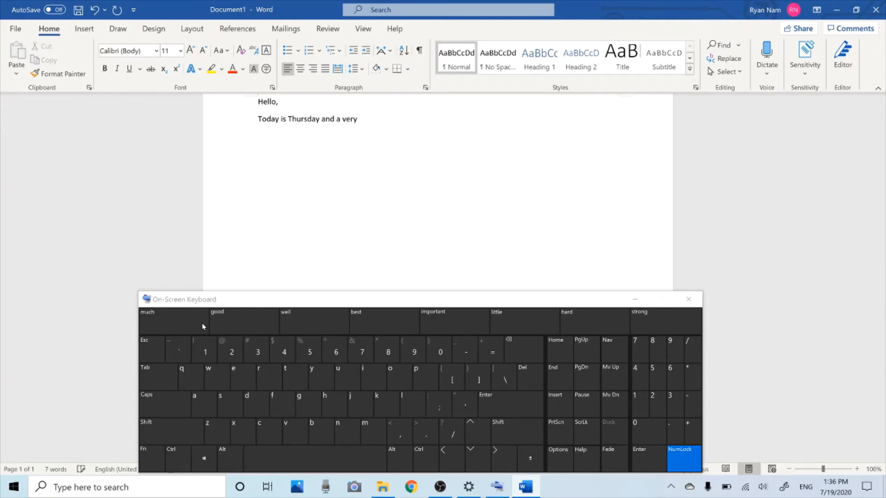
# Step: Finish the sentence with "sunny day." using the predicted words "sunny" and "day"
pyautogui.click(226, 405)
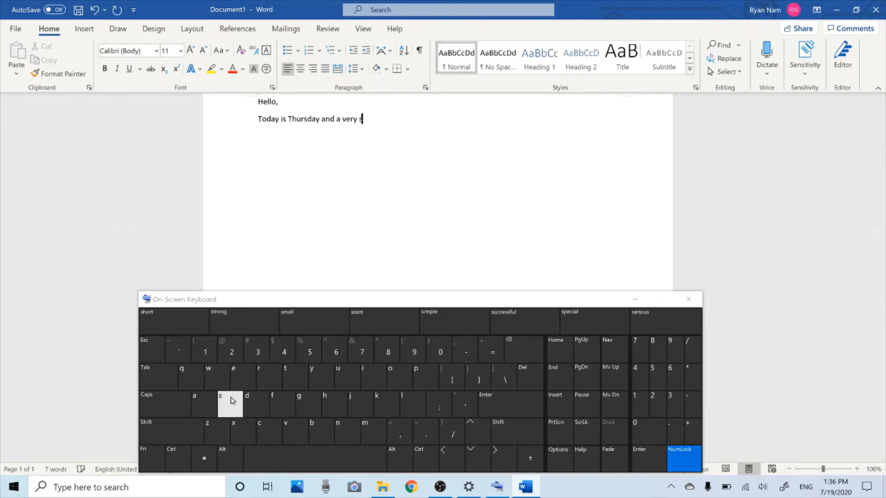
pyautogui.click(339, 377)
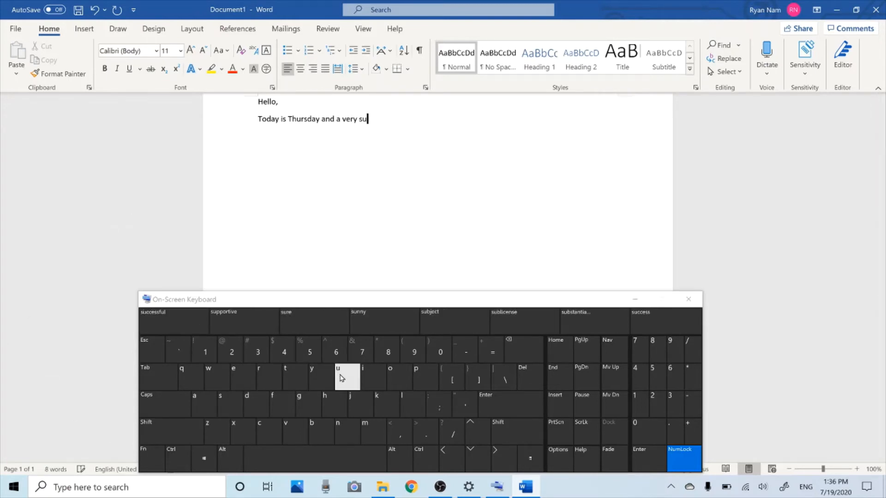
pyautogui.click(346, 430)
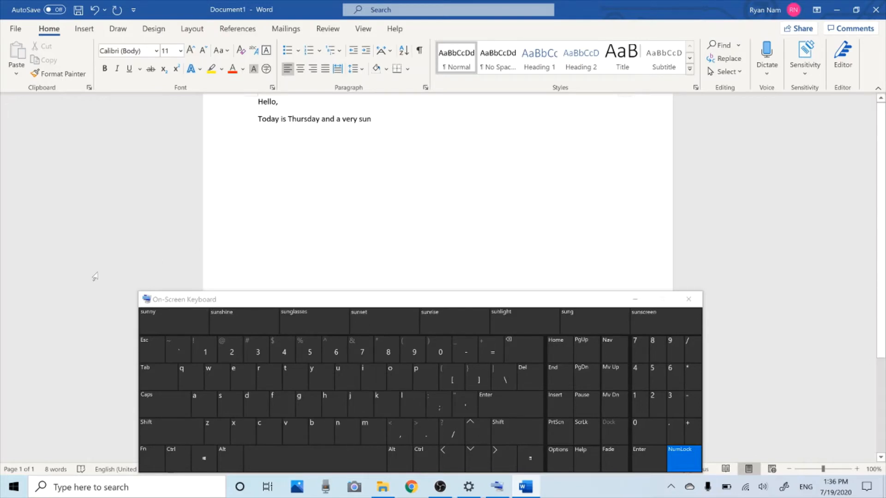
pyautogui.click(161, 318)
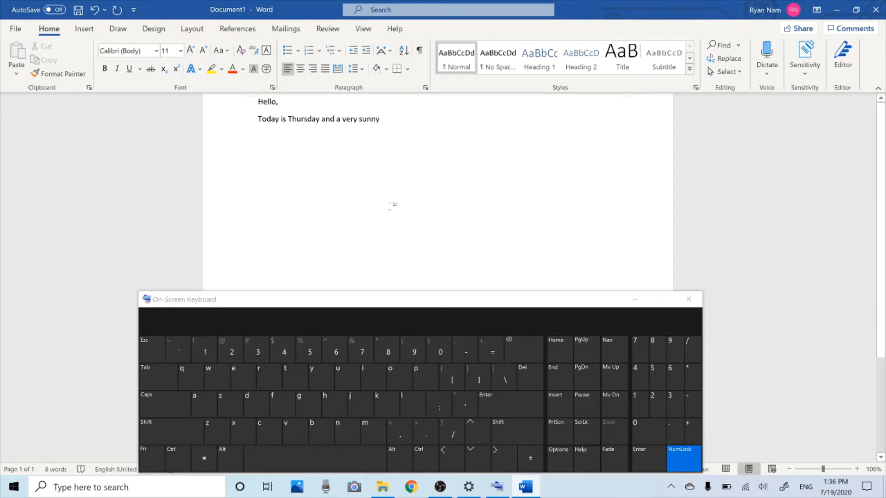
pyautogui.click(249, 402)
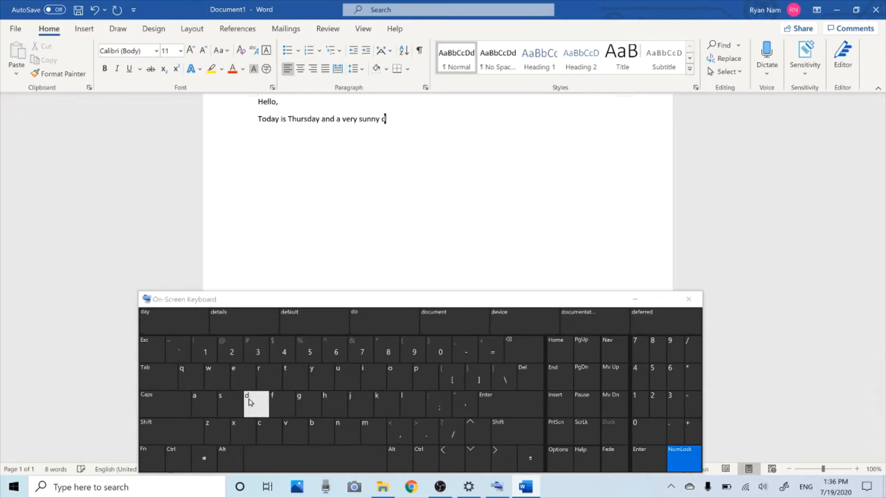
pyautogui.click(176, 319)
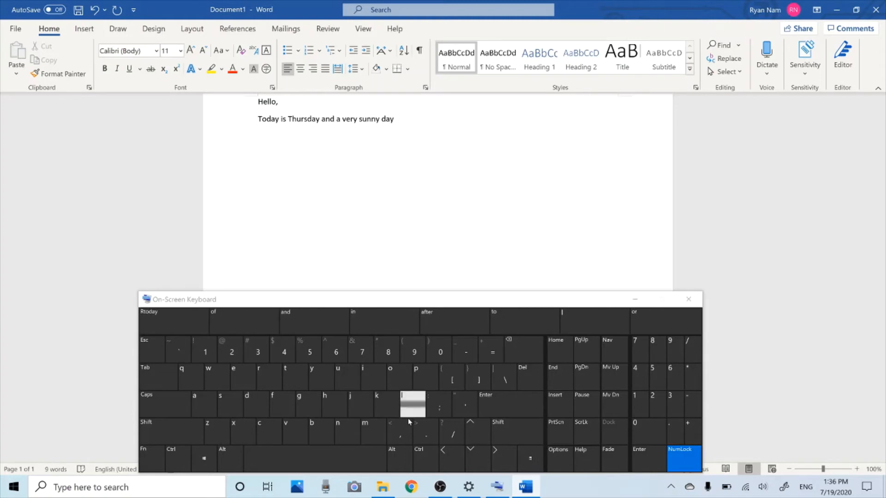
pyautogui.click(420, 434)
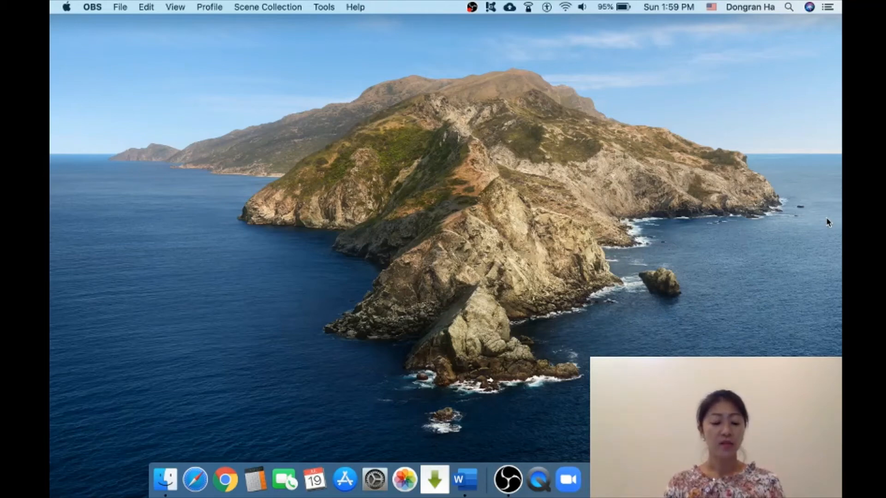
# Step: Open the Accessibility Keyboard settings in System Preferences on the Mac
pyautogui.click(68, 7)
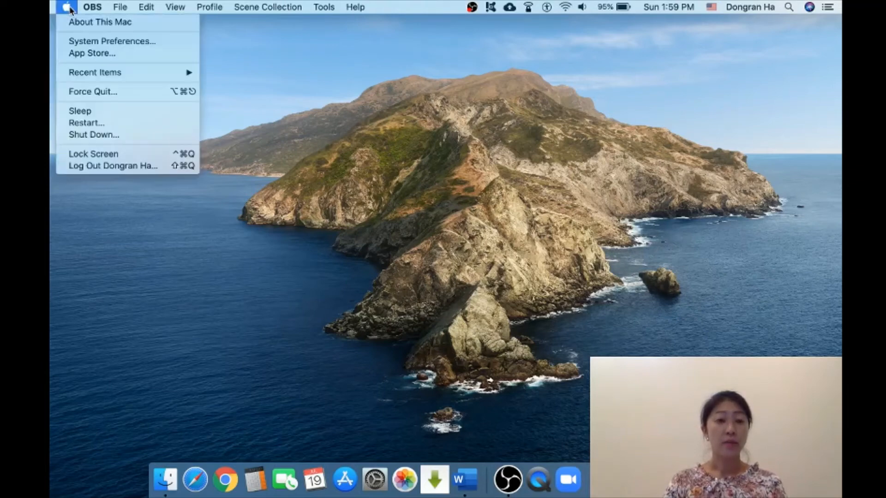
pyautogui.click(75, 41)
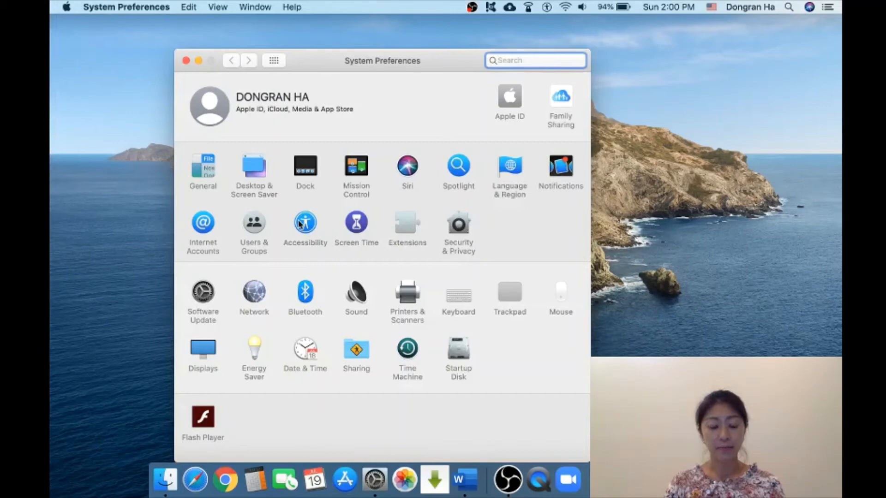
pyautogui.click(301, 225)
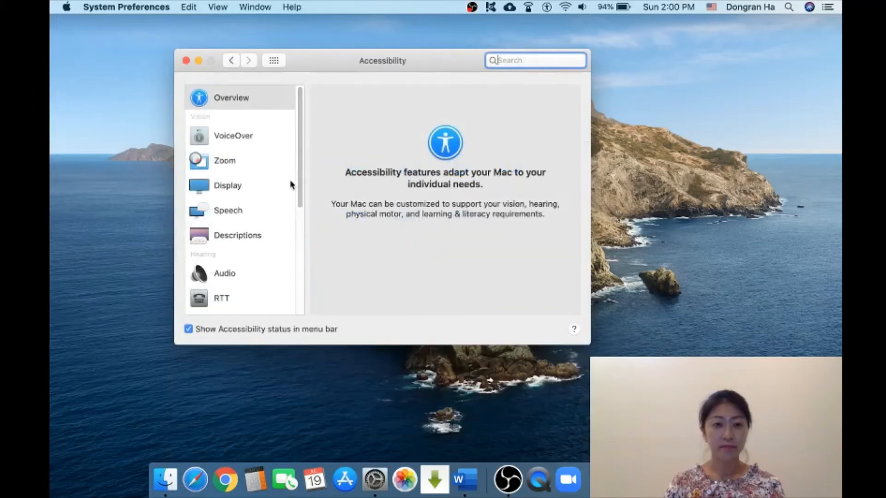
pyautogui.moveTo(301, 170); pyautogui.dragTo(315, 290)
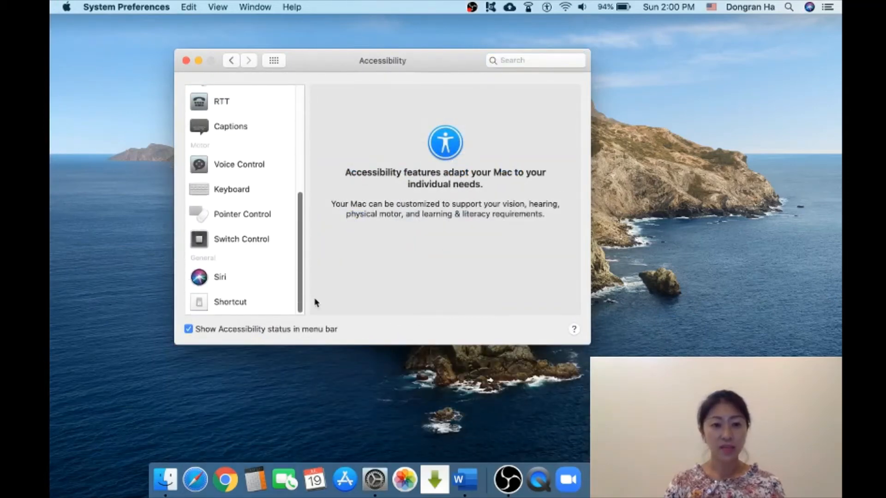
pyautogui.click(216, 196)
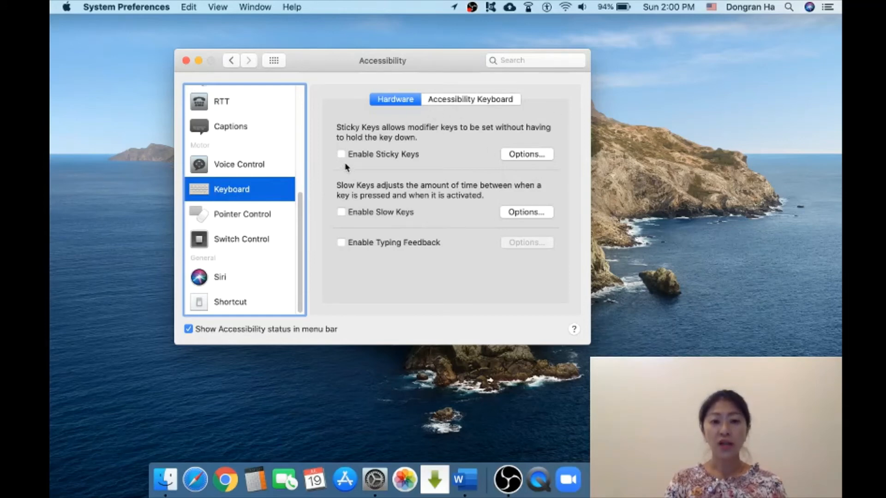
pyautogui.click(456, 100)
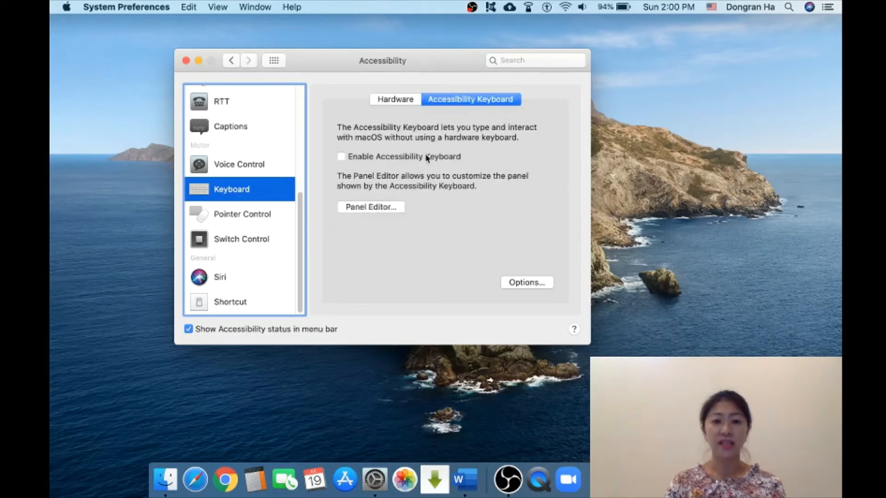
# Step: Allow the dwell actions toolbar in panels in the Accessibility Keyboard's Dwell options
pyautogui.click(535, 288)
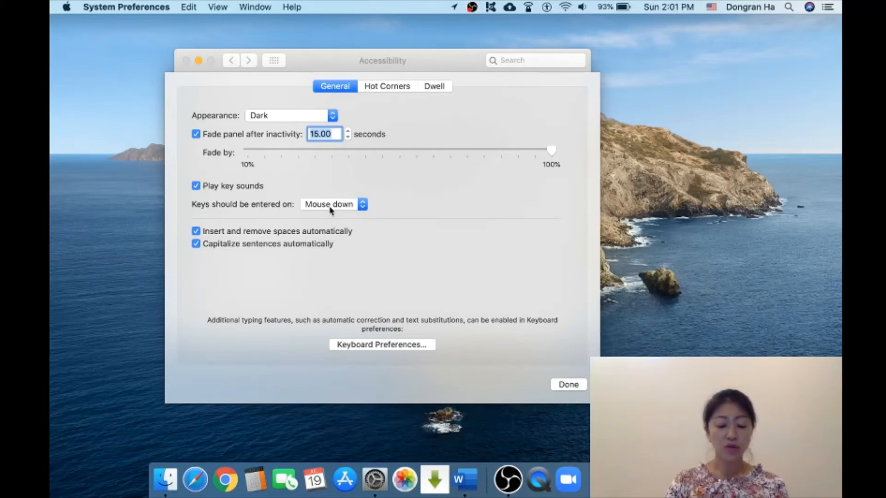
pyautogui.click(441, 89)
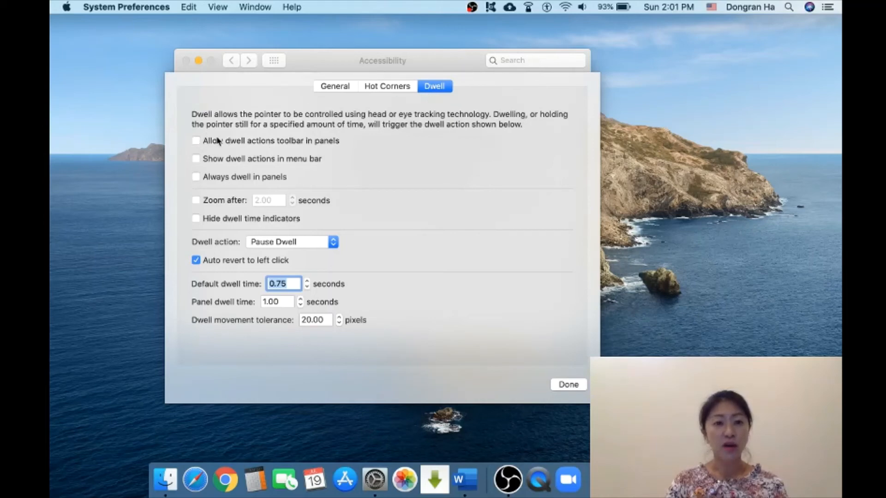
pyautogui.click(196, 141)
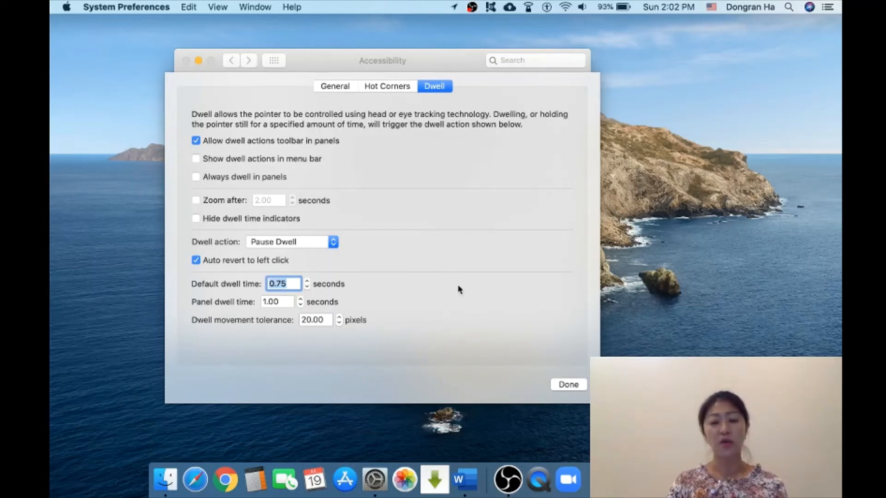
pyautogui.click(568, 384)
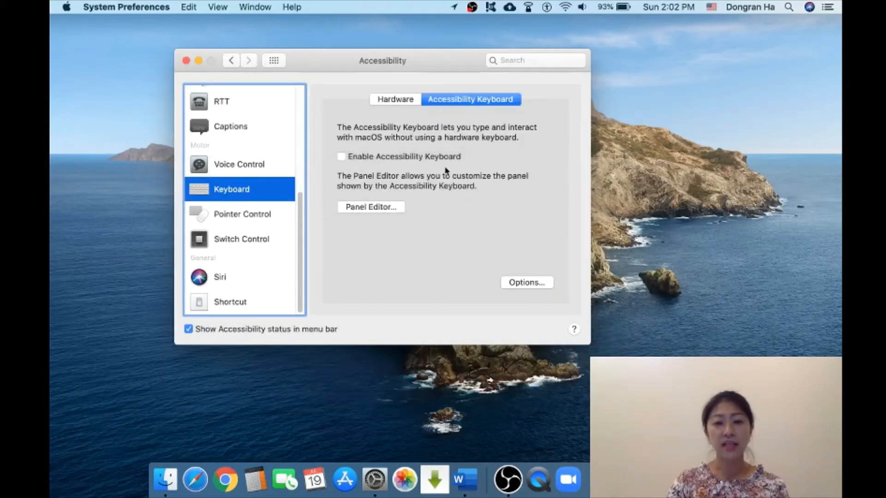
# Step: Enable the Accessibility Keyboard, move it to the lower middle of the desktop and minimize System Preferences
pyautogui.click(342, 157)
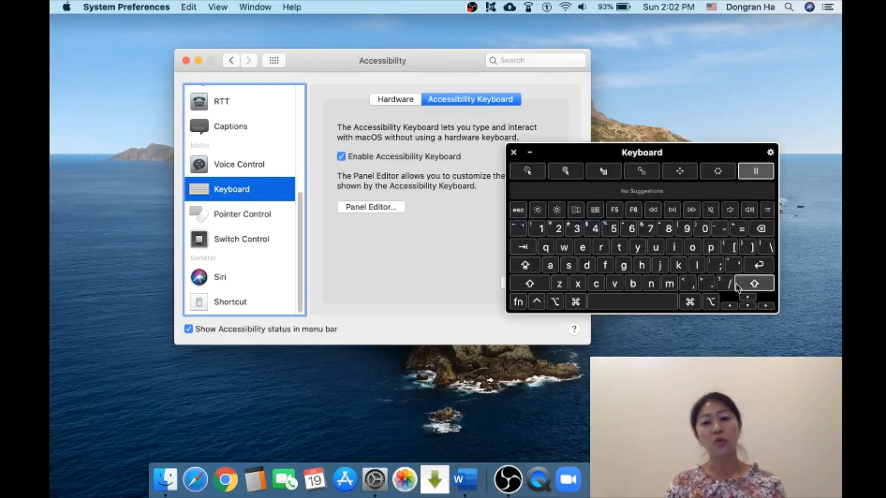
pyautogui.moveTo(671, 159); pyautogui.dragTo(446, 300)
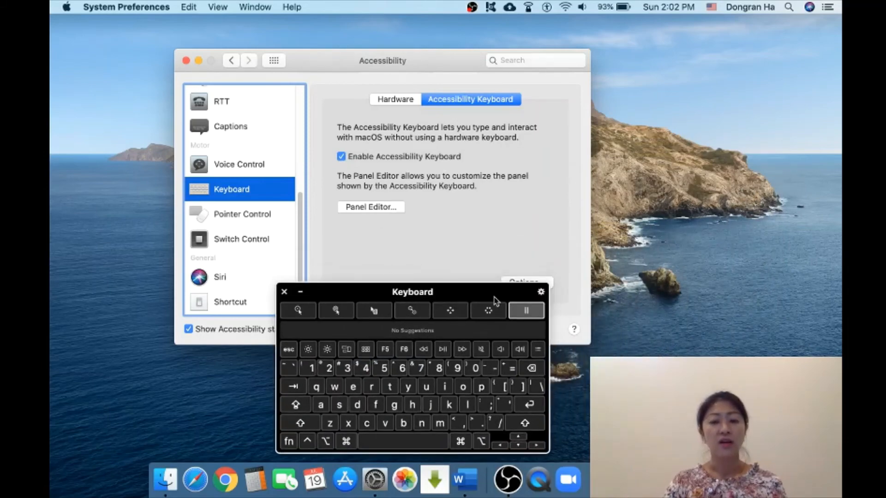
pyautogui.click(199, 62)
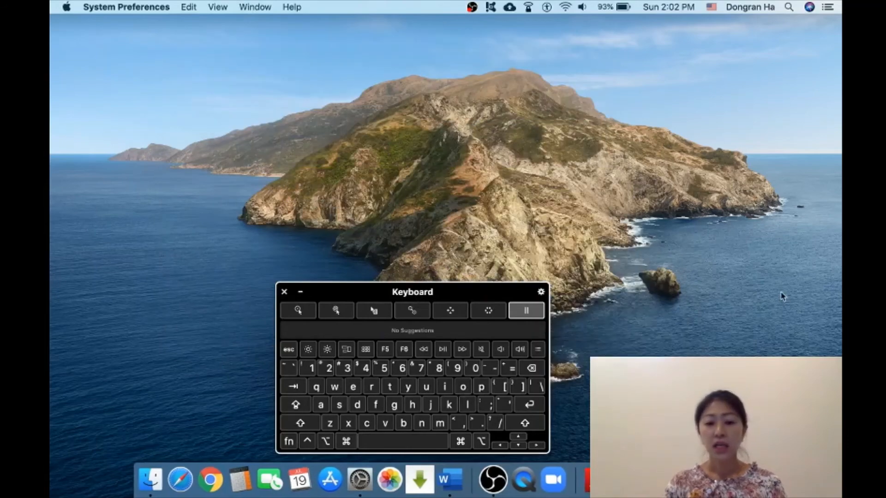
# Step: Create a blank document in Word and place the cursor on its page with the Left Click dwell action
pyautogui.click(457, 491)
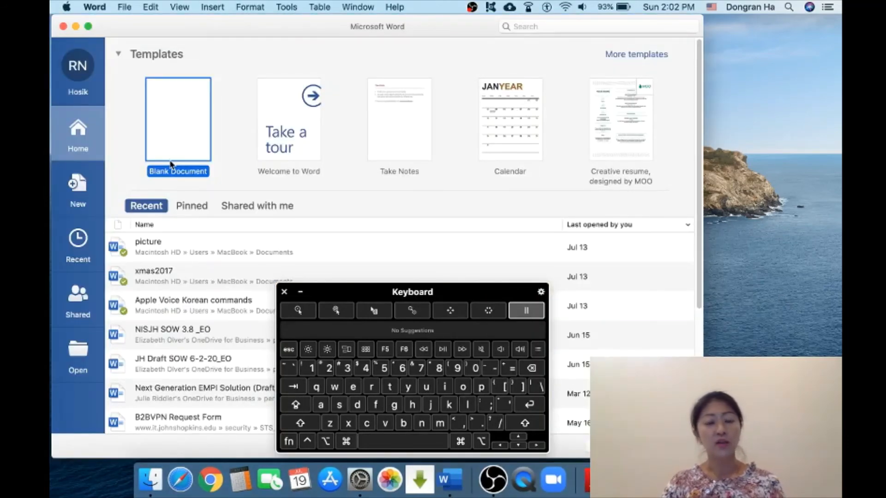
pyautogui.doubleClick(171, 137)
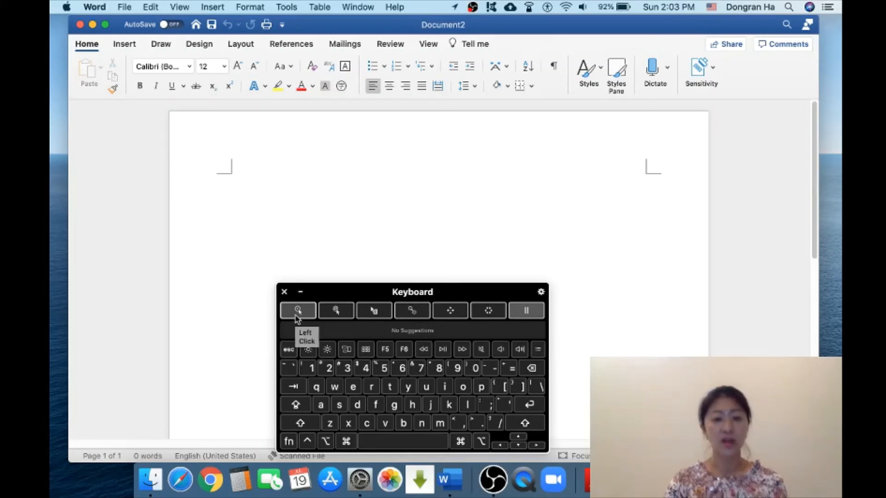
pyautogui.click(297, 311)
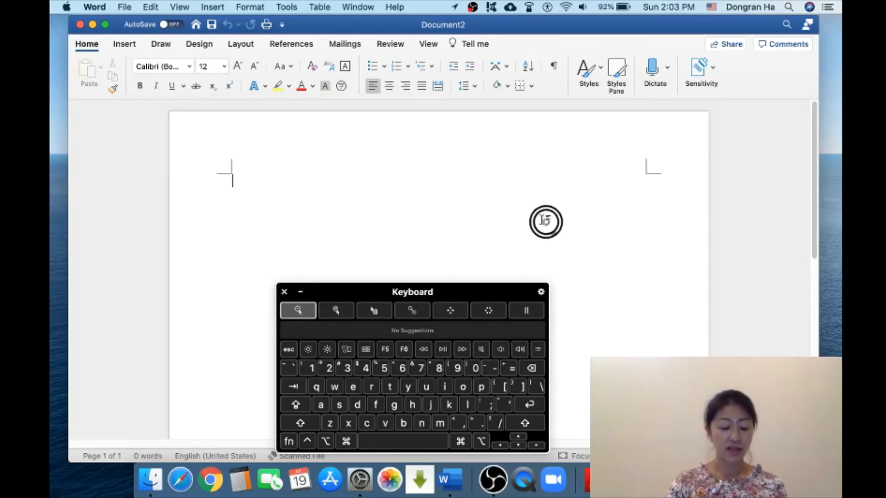
pyautogui.click(541, 220)
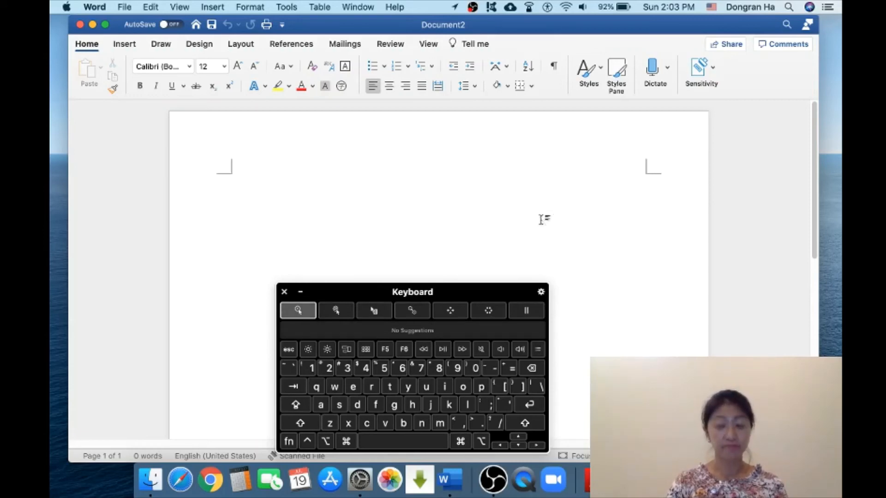
# Step: Write "Hello" on the first line of the document, completing it from the keyboard's word suggestions after "He"
pyautogui.click(522, 206)
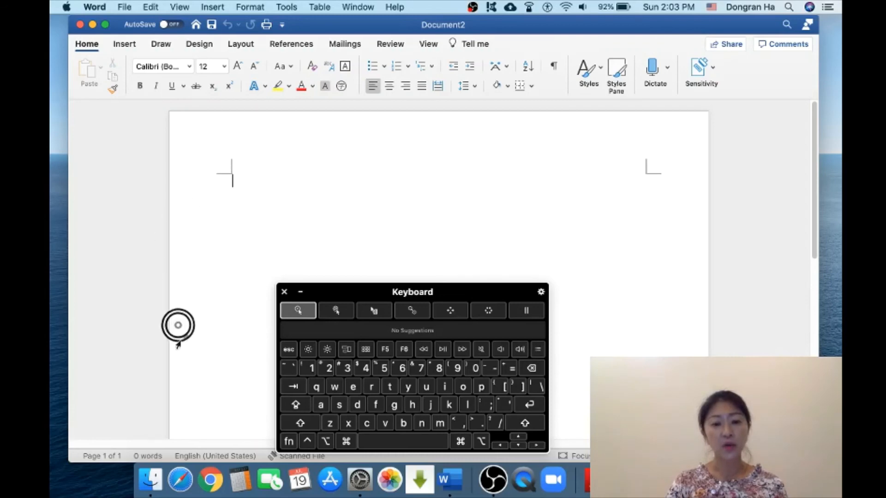
pyautogui.click(290, 424)
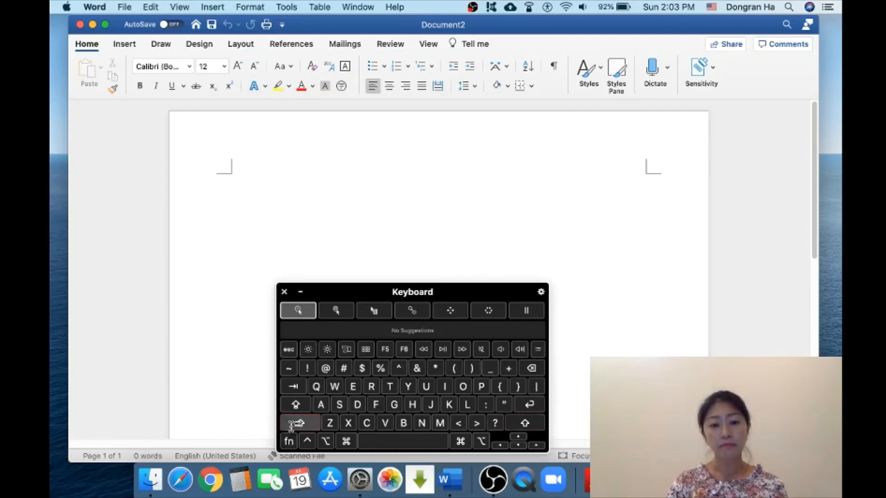
pyautogui.click(410, 404)
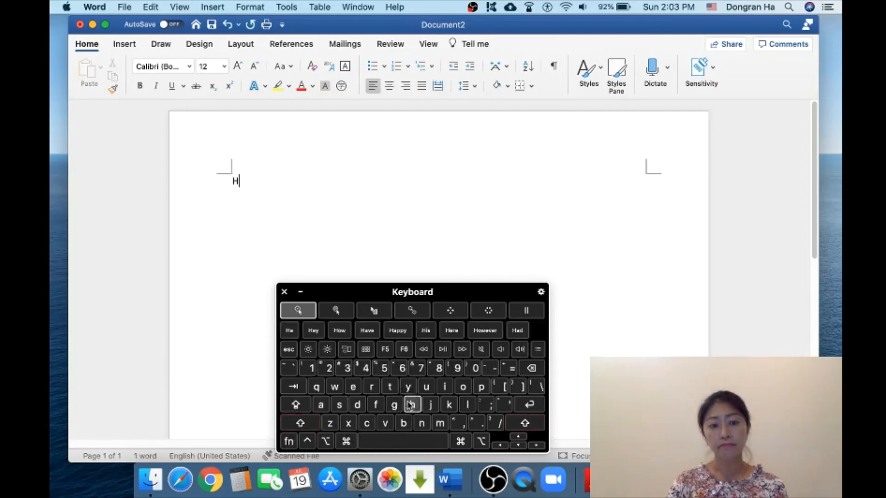
pyautogui.click(353, 387)
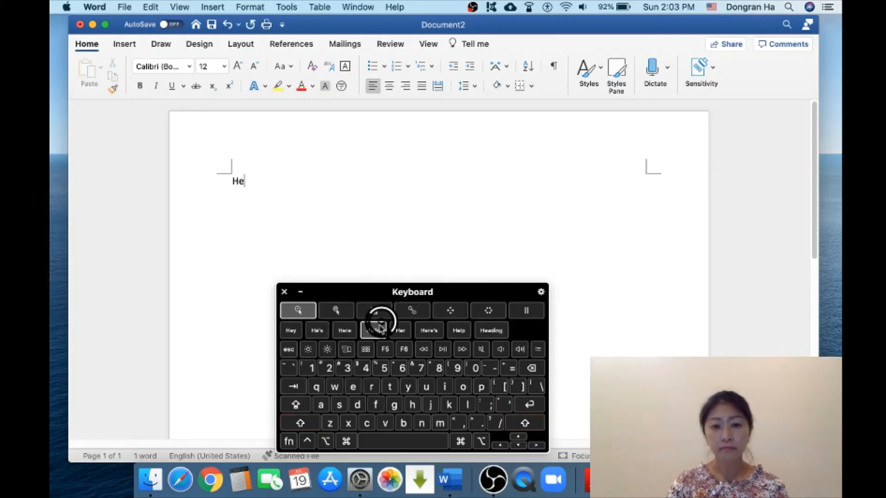
pyautogui.click(380, 330)
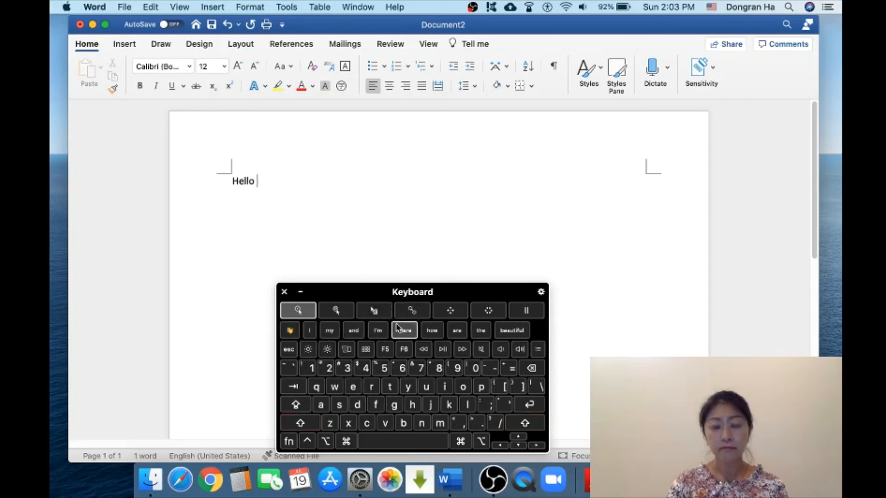
pyautogui.click(471, 423)
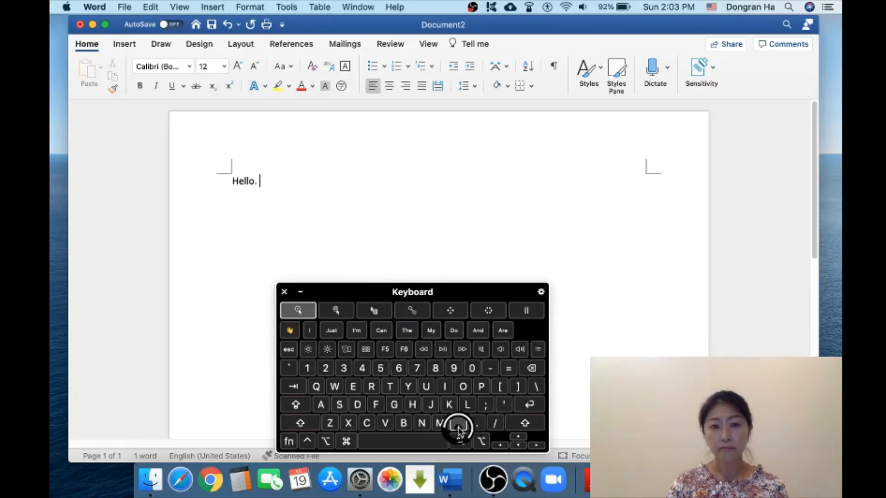
pyautogui.click(525, 371)
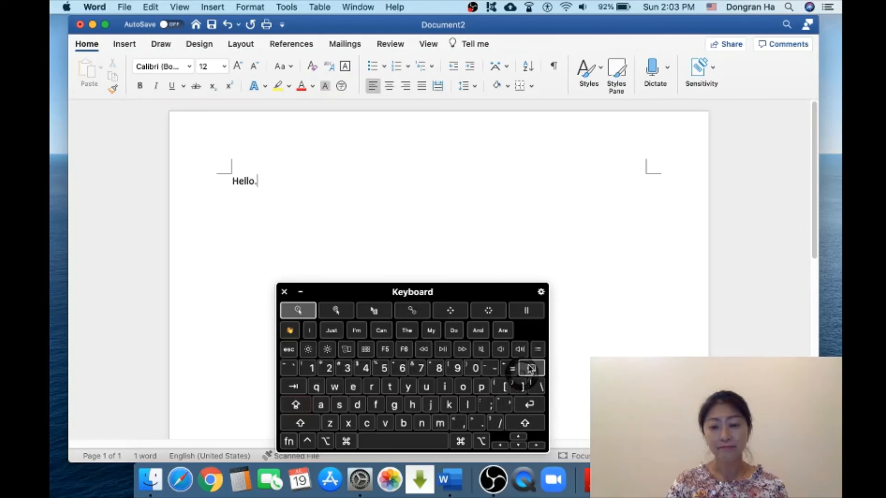
pyautogui.click(459, 424)
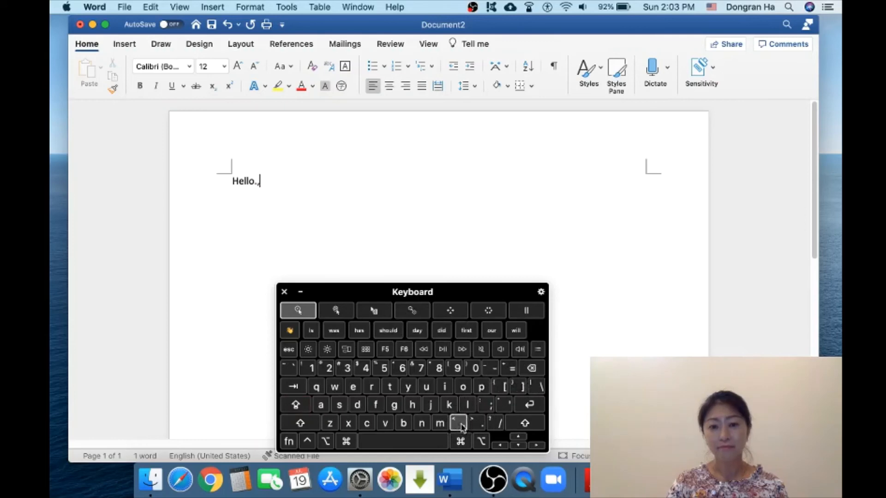
pyautogui.click(531, 369)
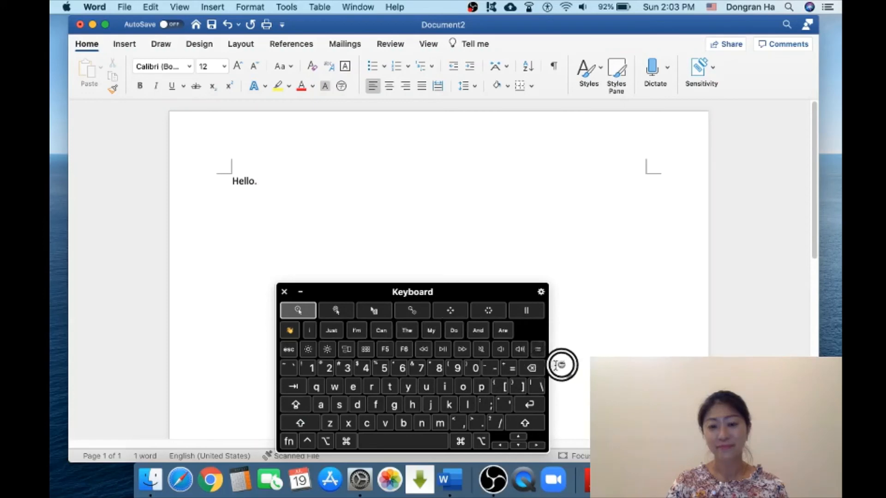
pyautogui.click(538, 369)
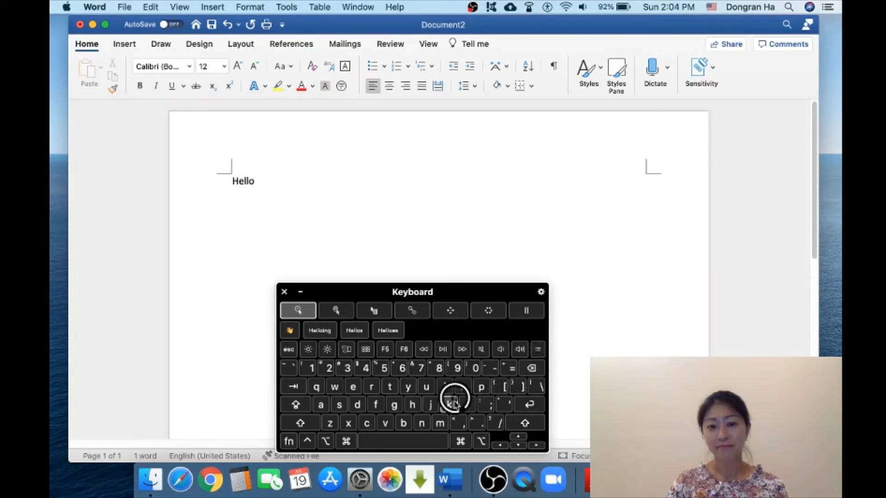
# Step: Add a comma after "Hello" and start a new line
pyautogui.click(466, 421)
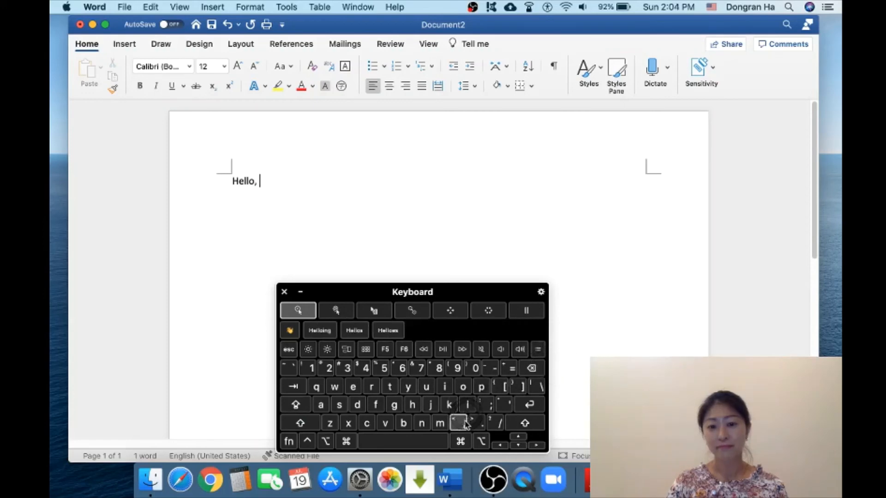
pyautogui.click(524, 405)
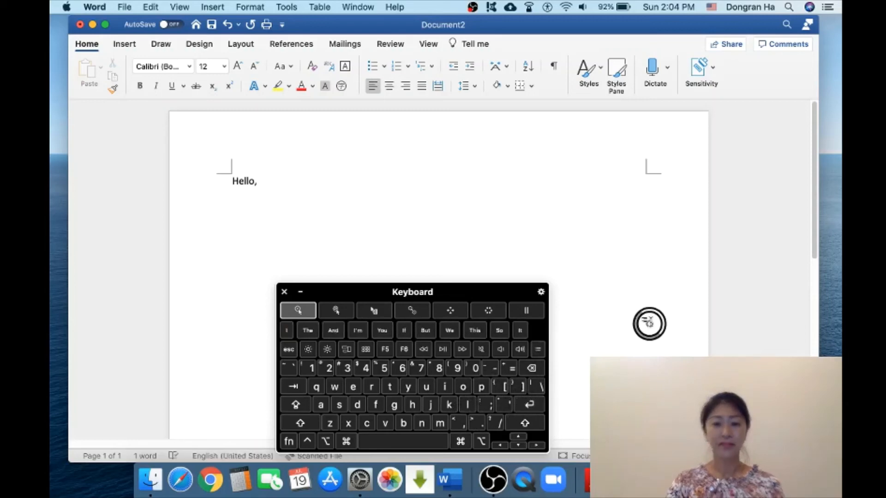
# Step: Pause dwell and set the default dwell time to 0.25 seconds in the Accessibility Keyboard's Dwell options
pyautogui.click(526, 310)
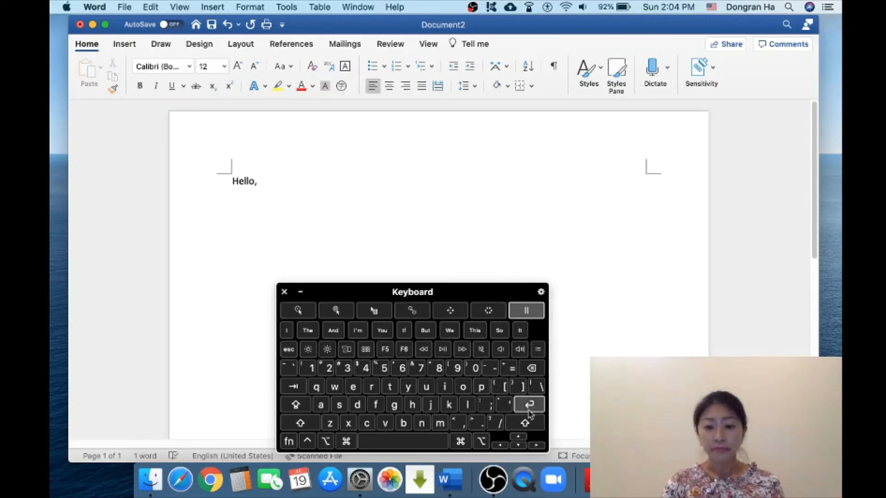
pyautogui.click(359, 479)
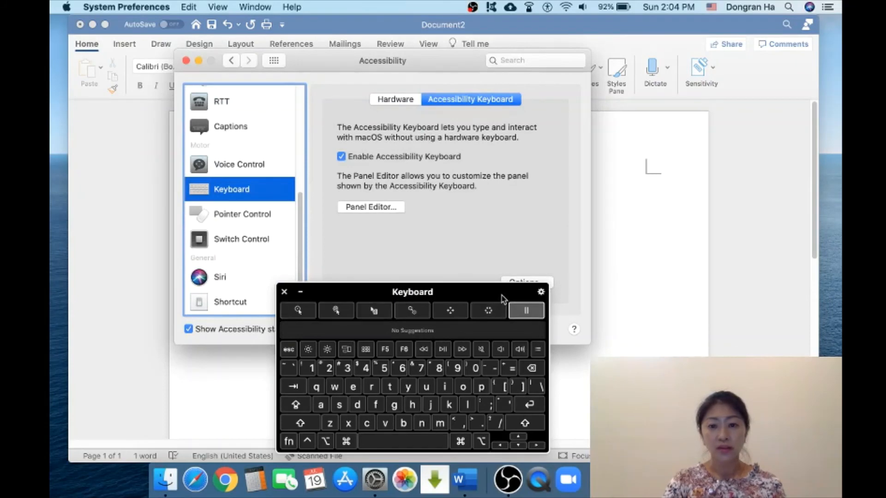
pyautogui.moveTo(501, 295); pyautogui.dragTo(501, 375)
pyautogui.click(528, 283)
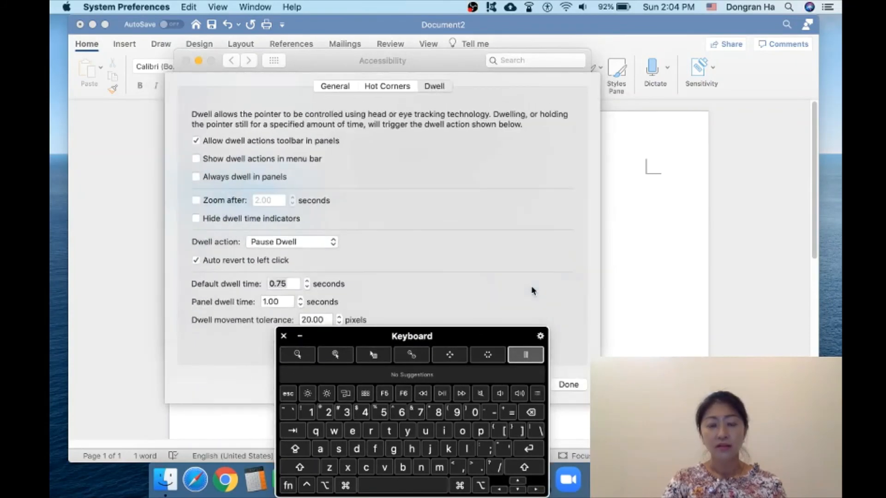
pyautogui.click(307, 287)
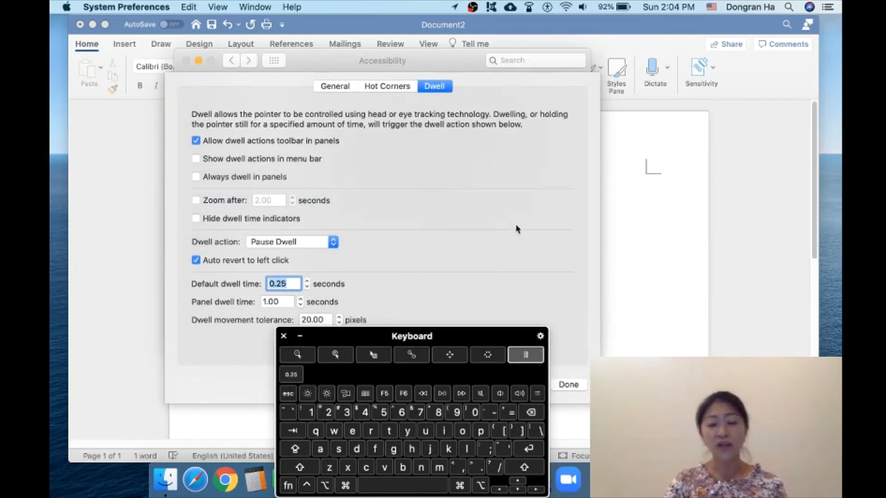
# Step: Collapse the on-screen keyboard, then close the Dwell options and minimize System Preferences
pyautogui.click(300, 336)
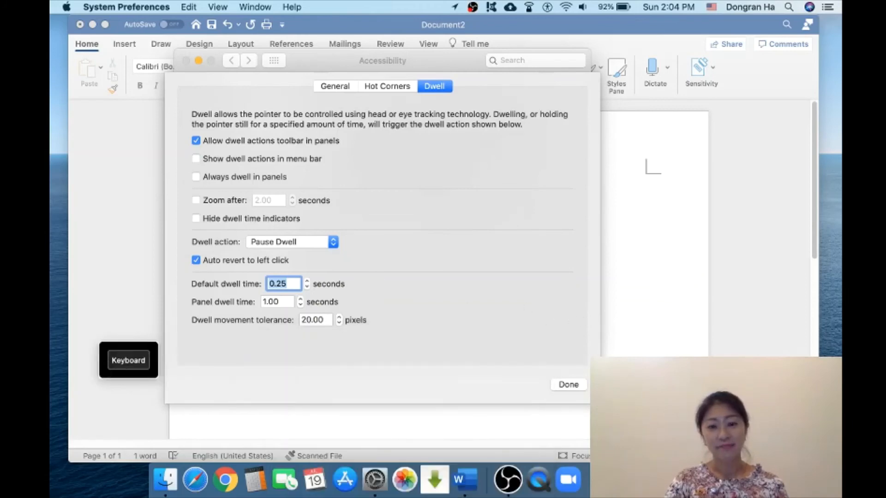
pyautogui.click(580, 389)
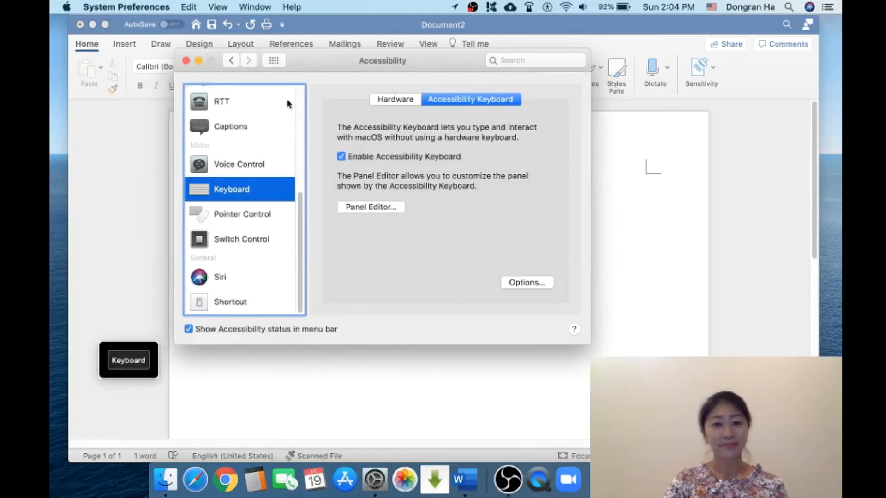
pyautogui.click(199, 61)
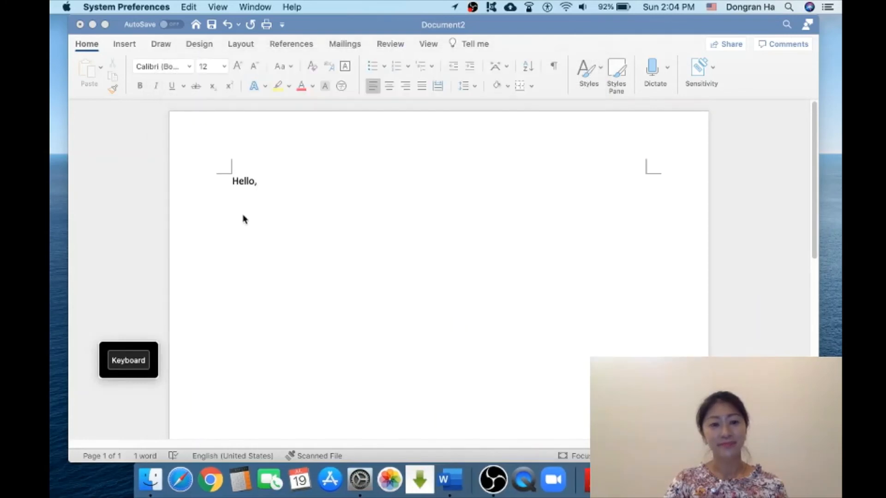
# Step: Restore the on-screen keyboard and write "Today is" on the second line using word suggestions
pyautogui.click(133, 366)
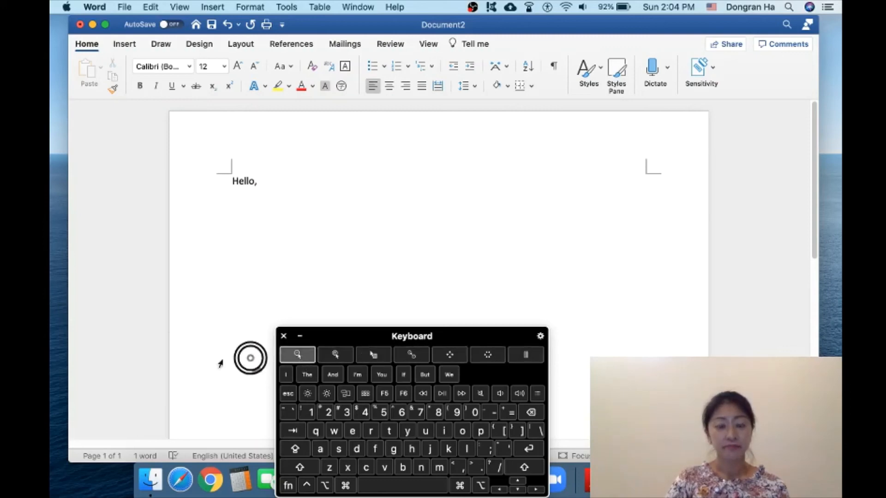
pyautogui.click(297, 469)
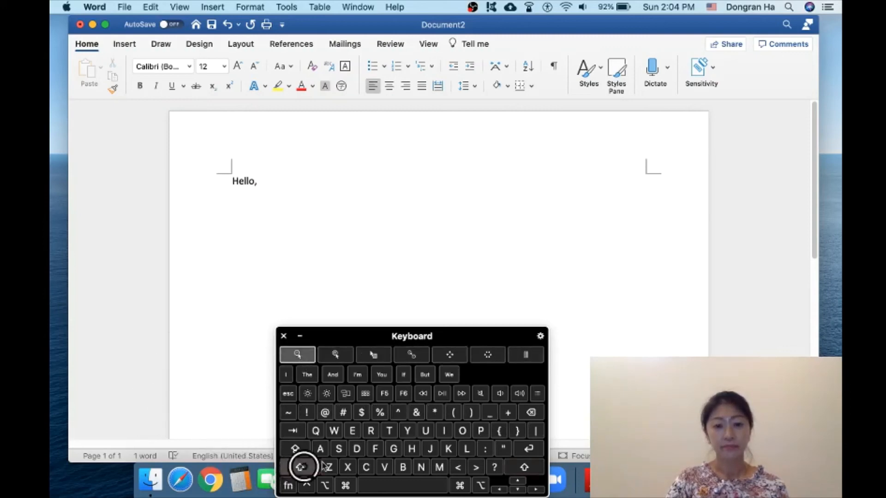
pyautogui.click(387, 437)
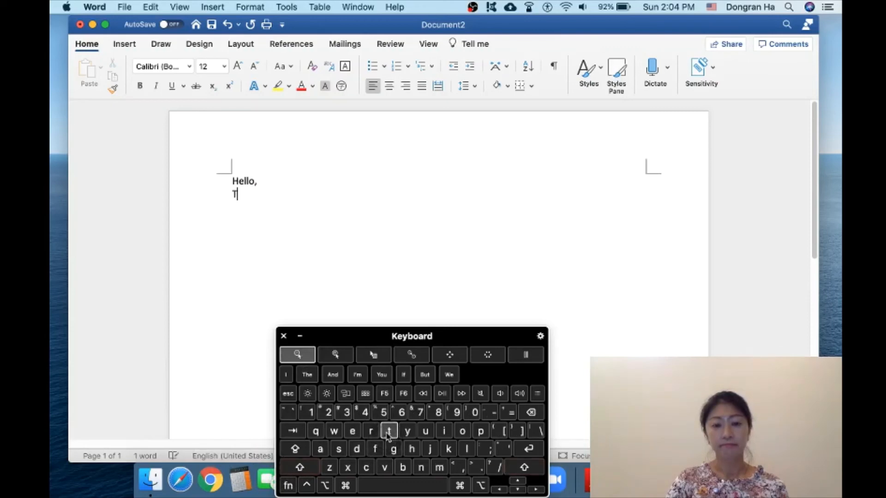
pyautogui.click(460, 432)
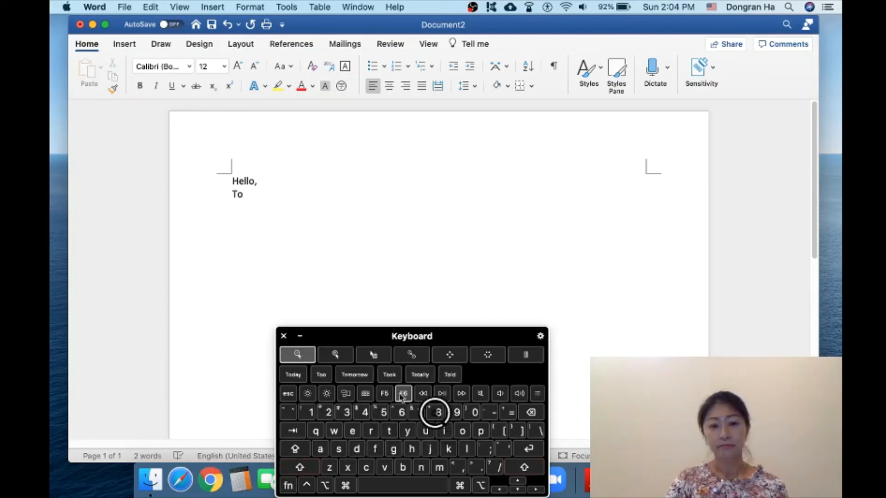
pyautogui.click(299, 375)
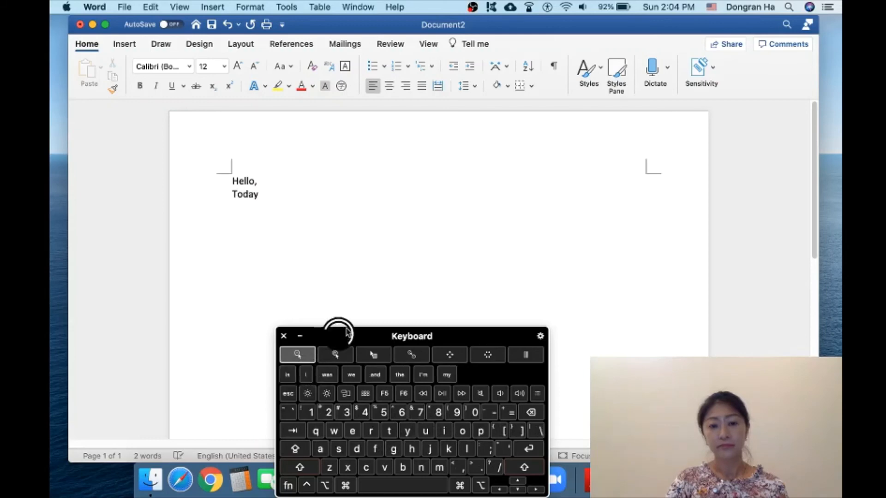
pyautogui.click(283, 375)
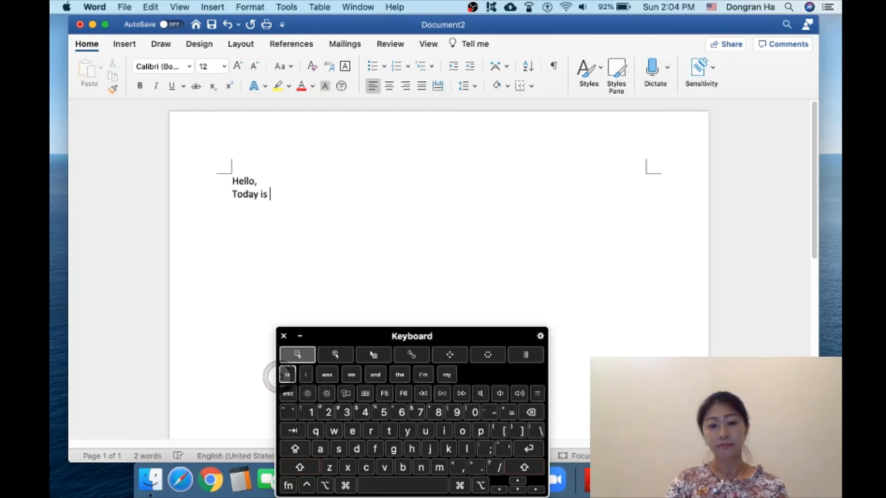
# Step: Add "Thursday" after "Today is", accepting the suggested word once "Thursda" is spelled out
pyautogui.click(292, 470)
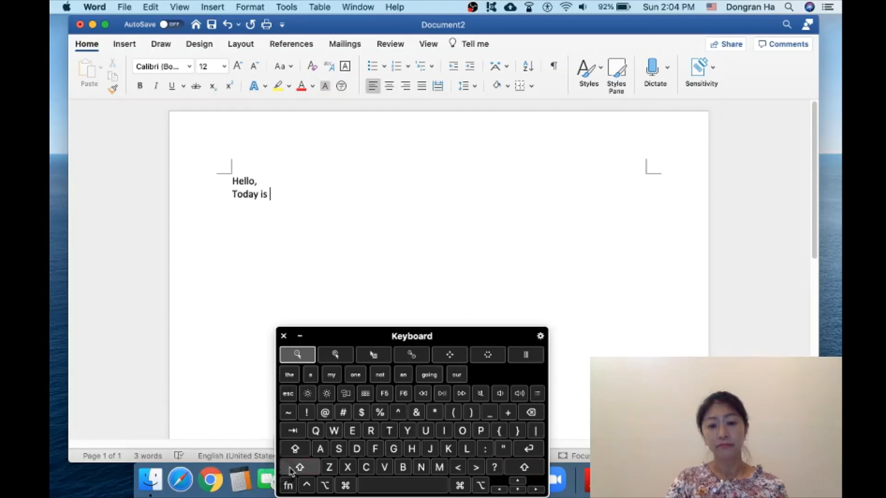
pyautogui.click(388, 434)
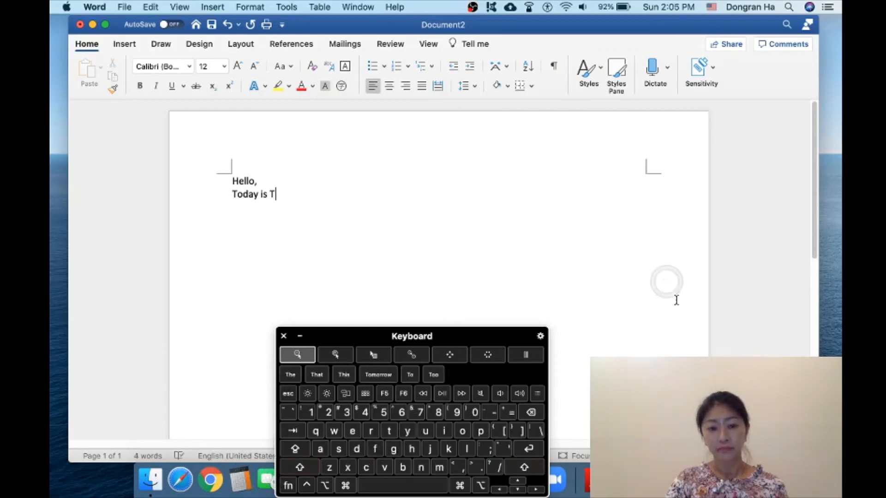
pyautogui.click(412, 450)
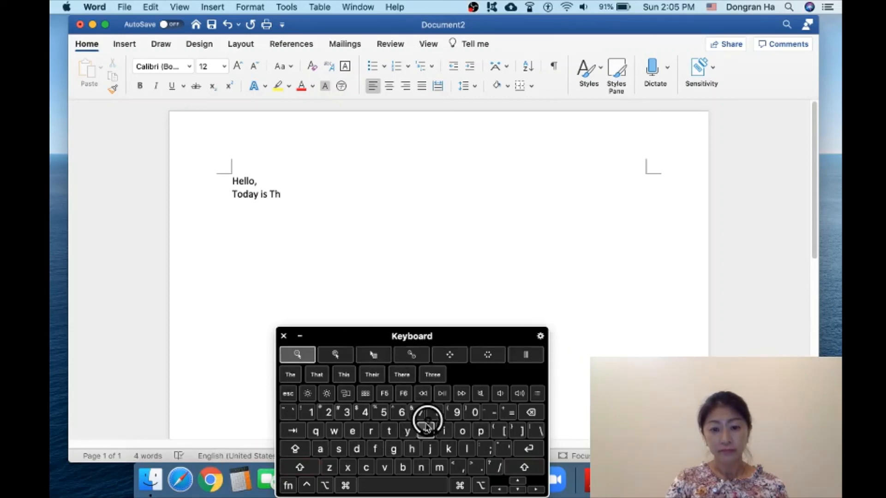
pyautogui.click(426, 431)
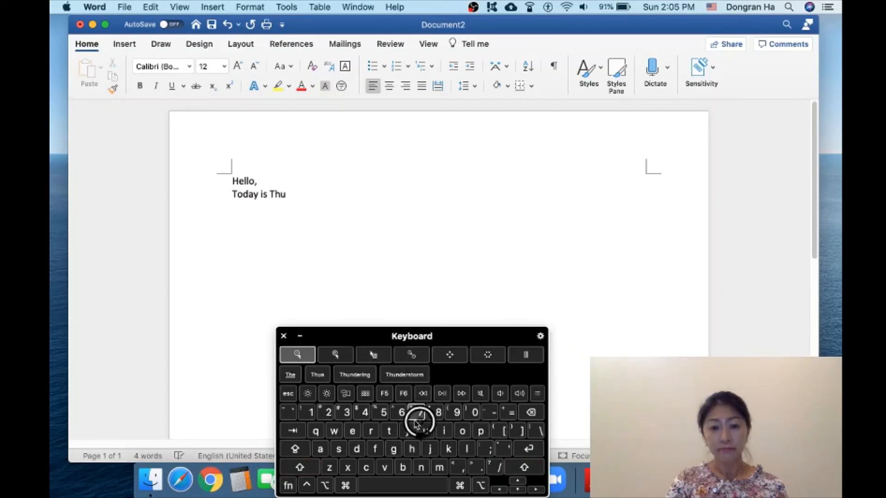
pyautogui.click(371, 432)
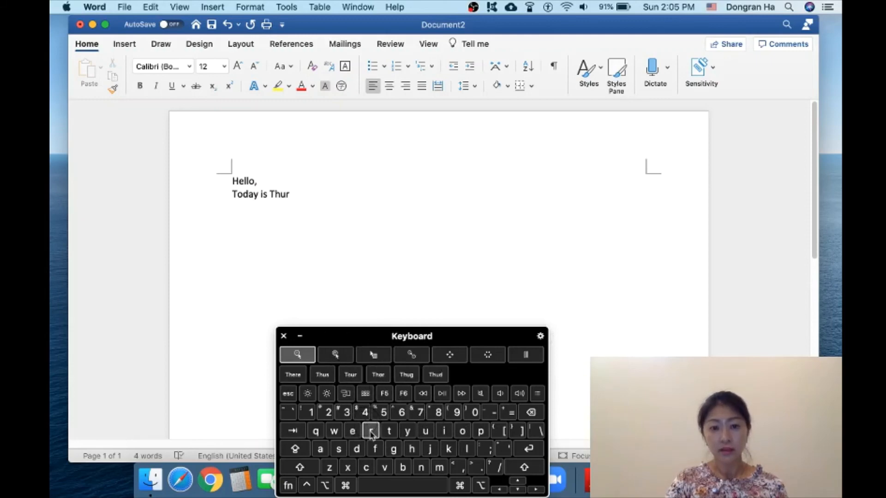
pyautogui.click(339, 450)
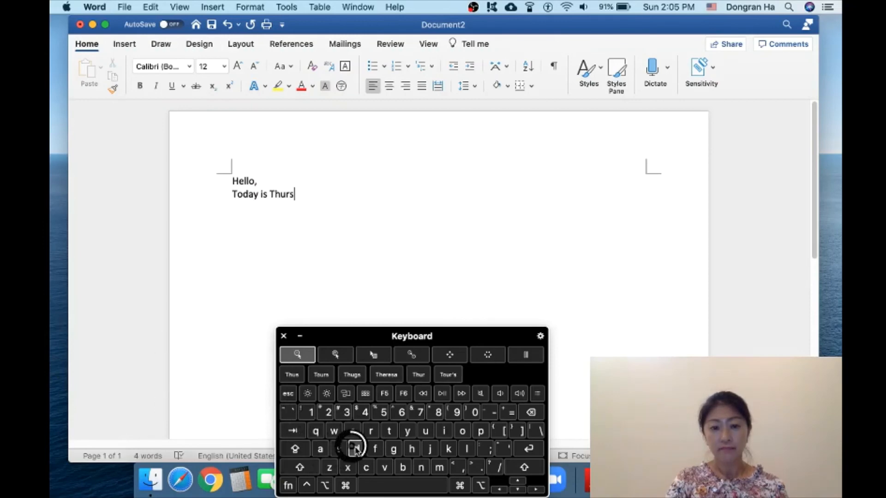
pyautogui.click(355, 450)
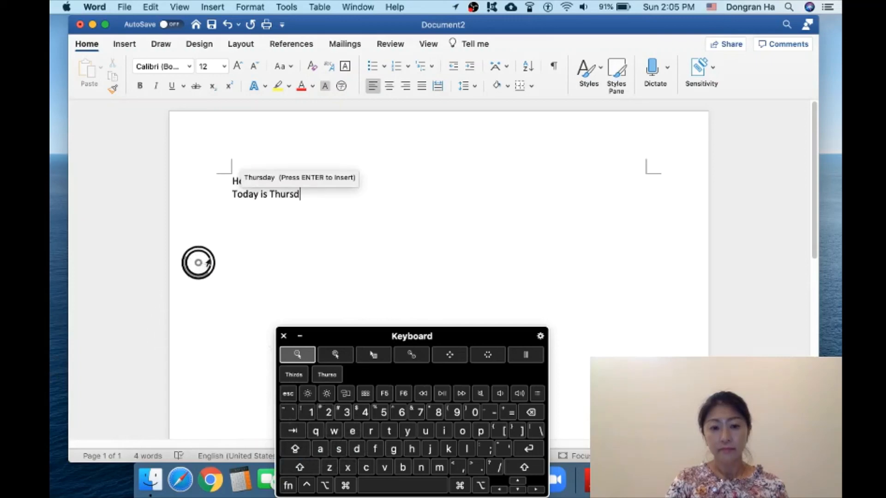
pyautogui.click(320, 449)
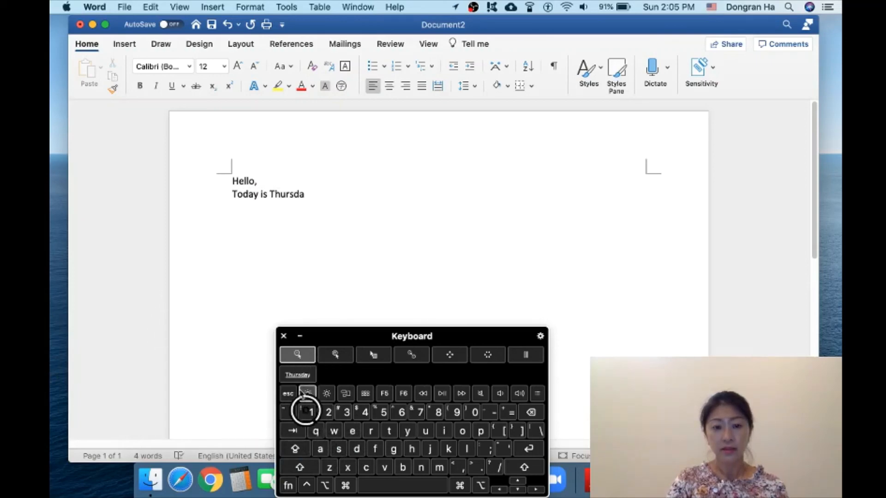
pyautogui.click(294, 376)
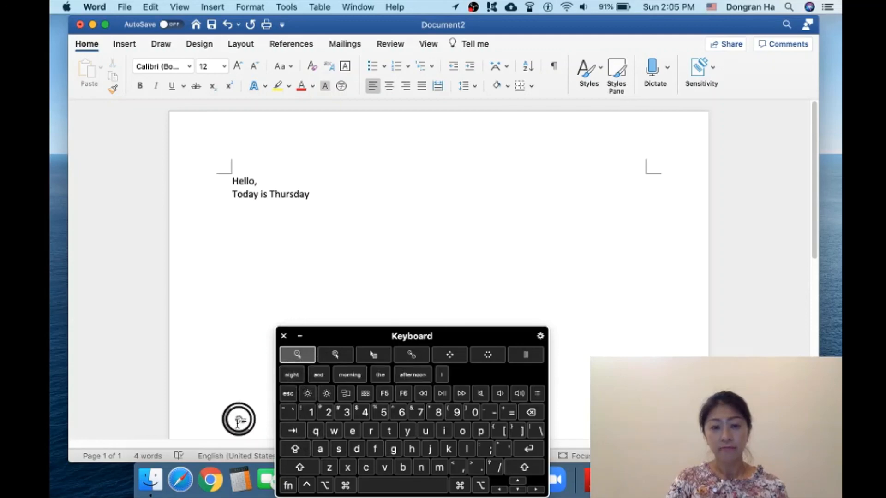
# Step: Continue the second line after "Thursday" with "and a very", using word suggestions and keeping the insertion point at the line's end
pyautogui.click(322, 376)
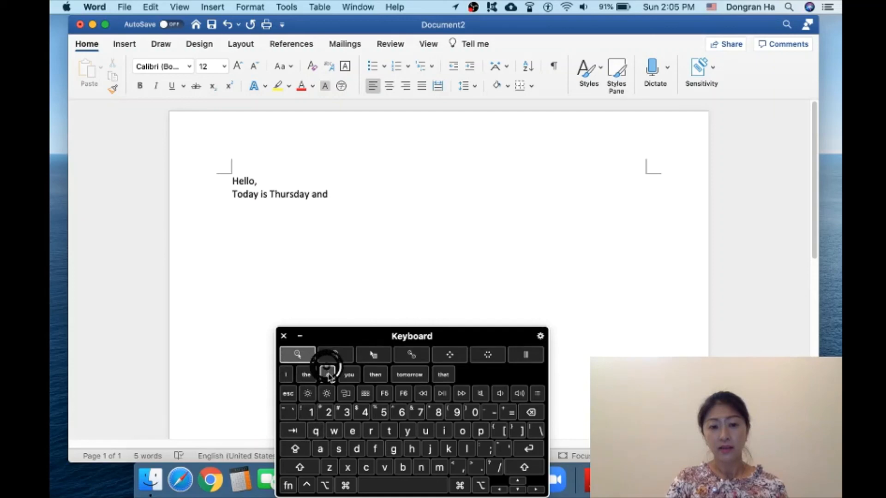
pyautogui.click(327, 375)
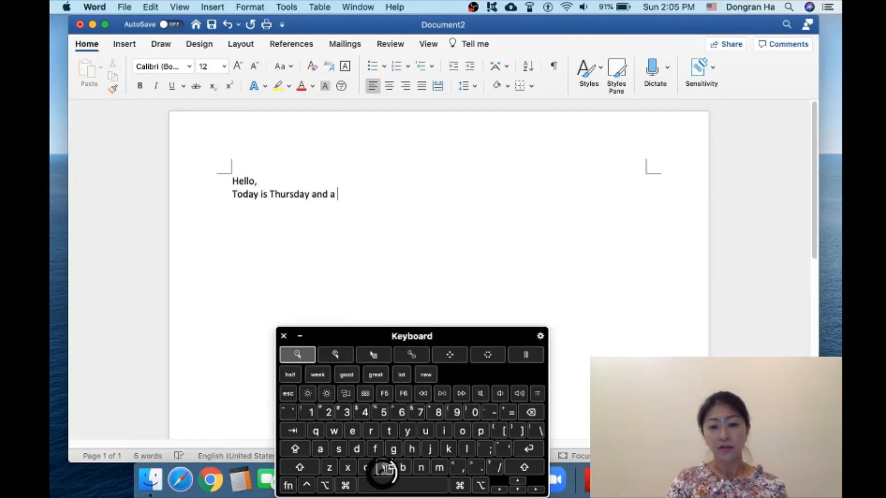
pyautogui.click(385, 469)
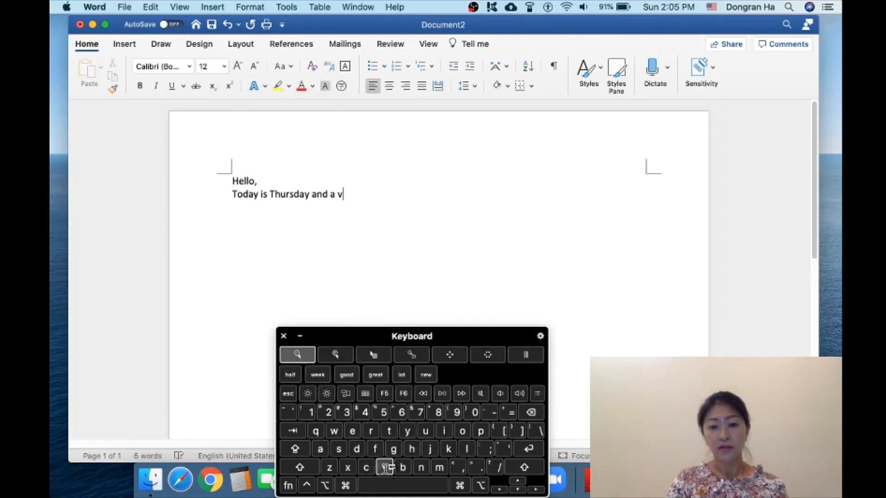
pyautogui.click(202, 236)
pyautogui.click(238, 301)
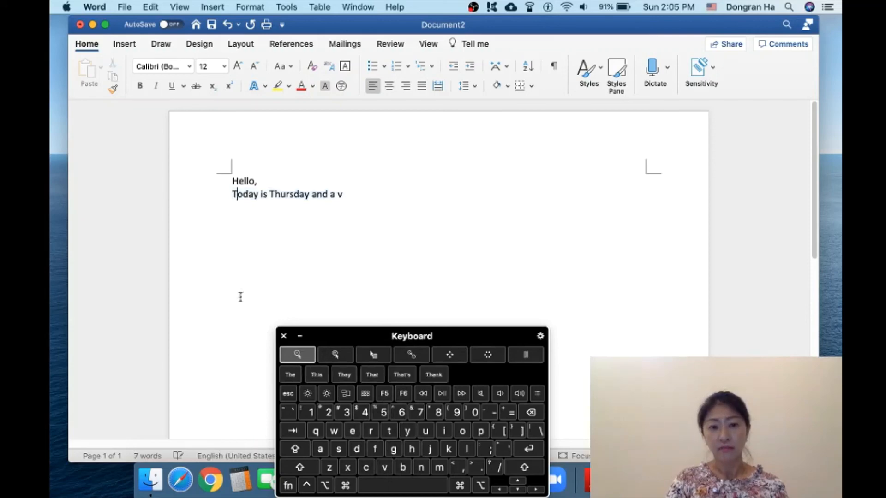
pyautogui.click(346, 195)
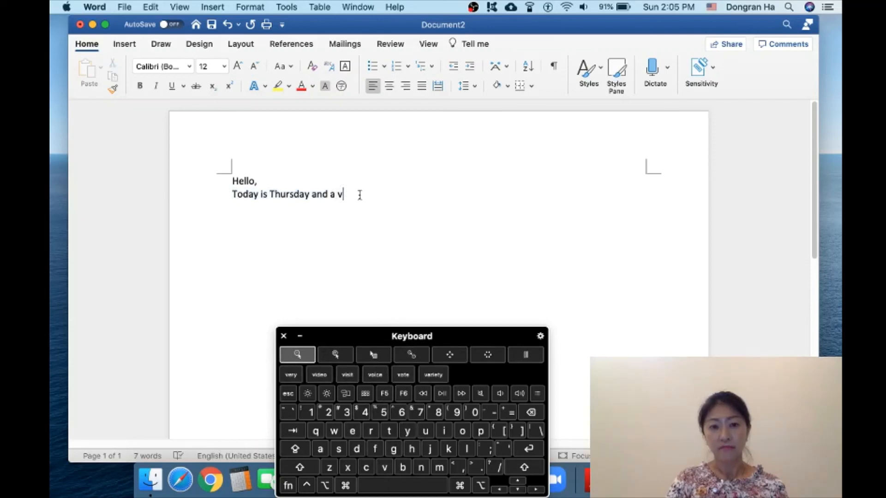
pyautogui.click(292, 376)
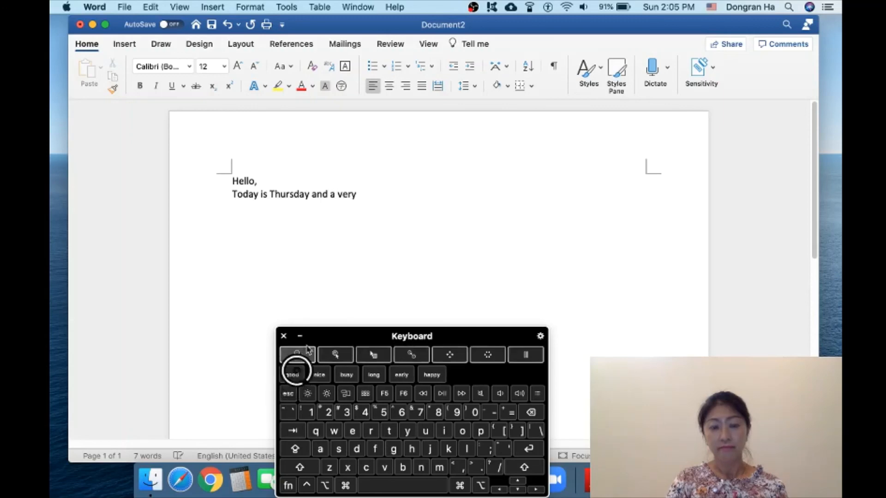
# Step: Spell out "sumny" letter by letter after "very" and add a space
pyautogui.click(339, 449)
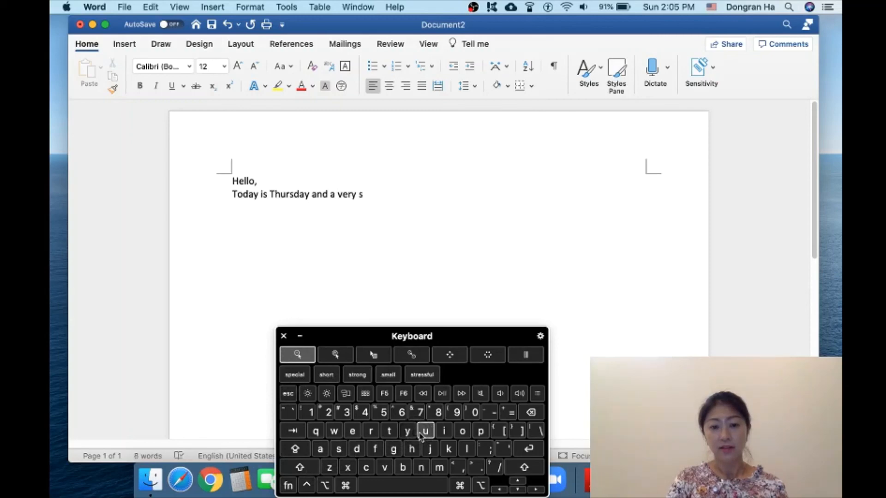
pyautogui.click(425, 431)
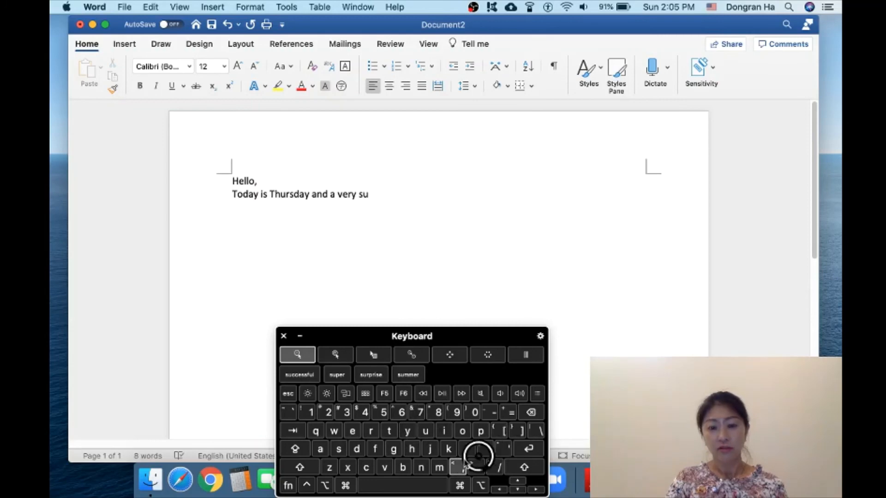
pyautogui.click(428, 472)
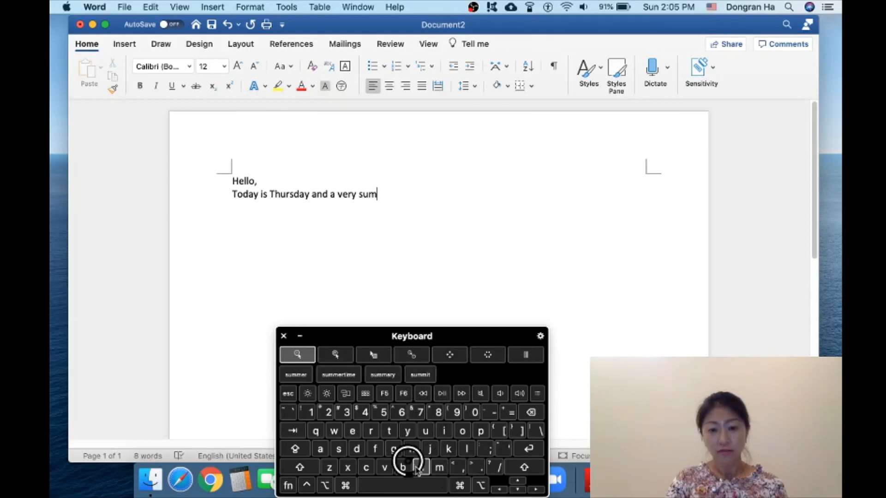
pyautogui.click(420, 469)
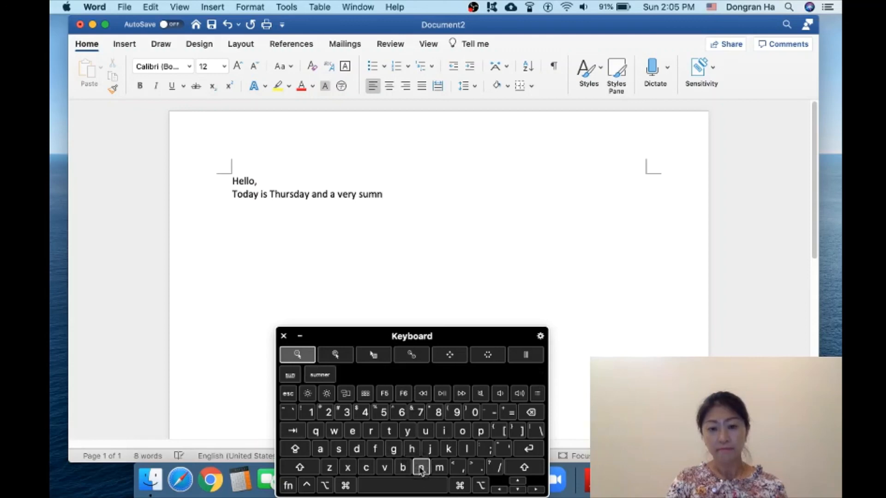
pyautogui.click(409, 433)
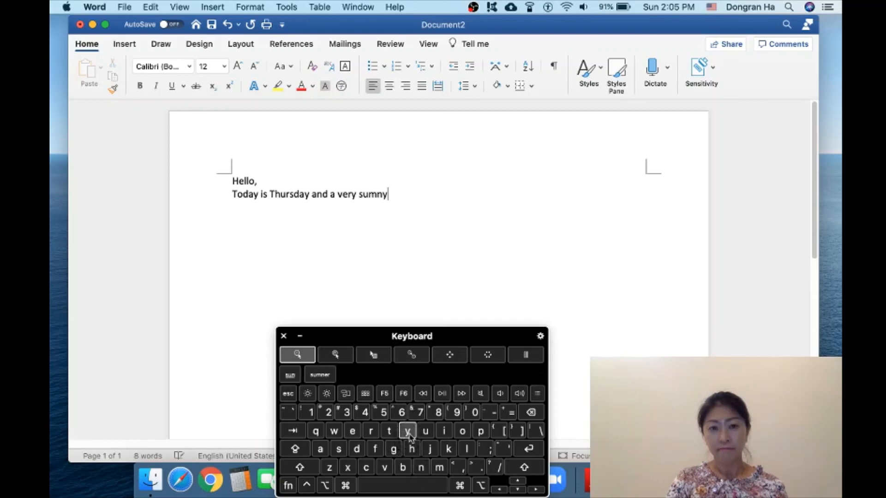
pyautogui.click(530, 411)
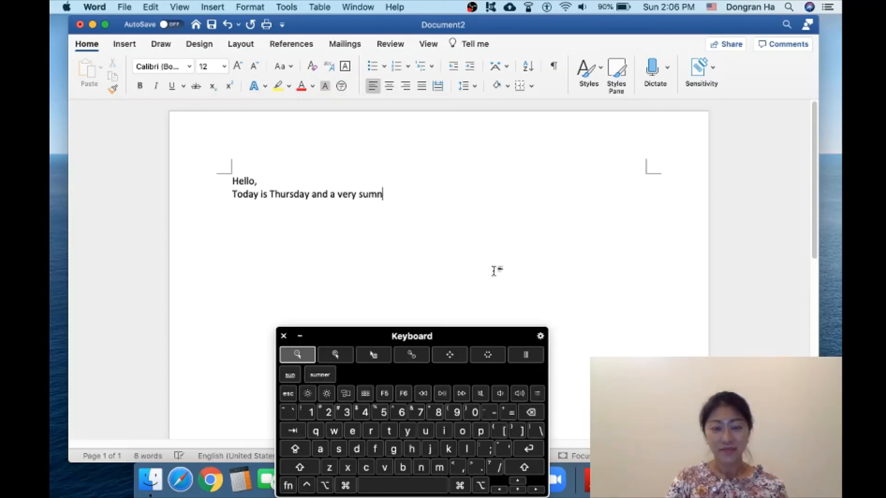
pyautogui.click(410, 432)
pyautogui.click(408, 483)
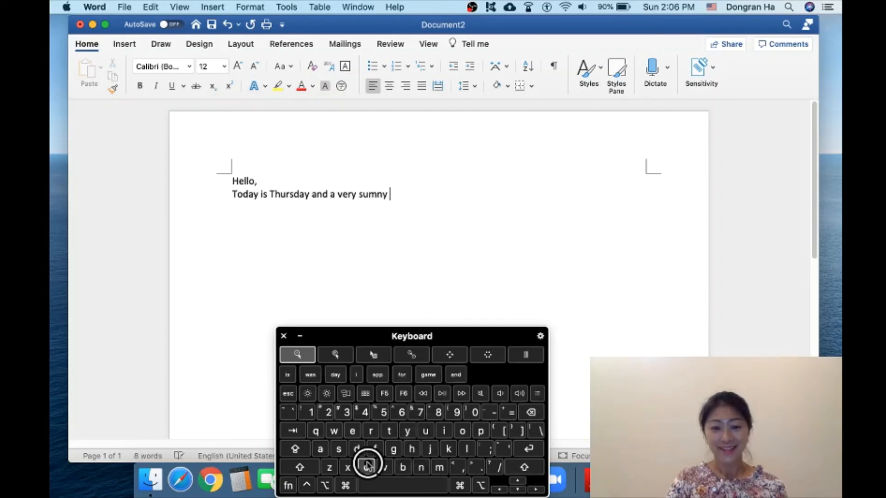
# Step: Finish the sentence with the suggested word "day" and a period, then hide the on-screen keyboard
pyautogui.click(358, 449)
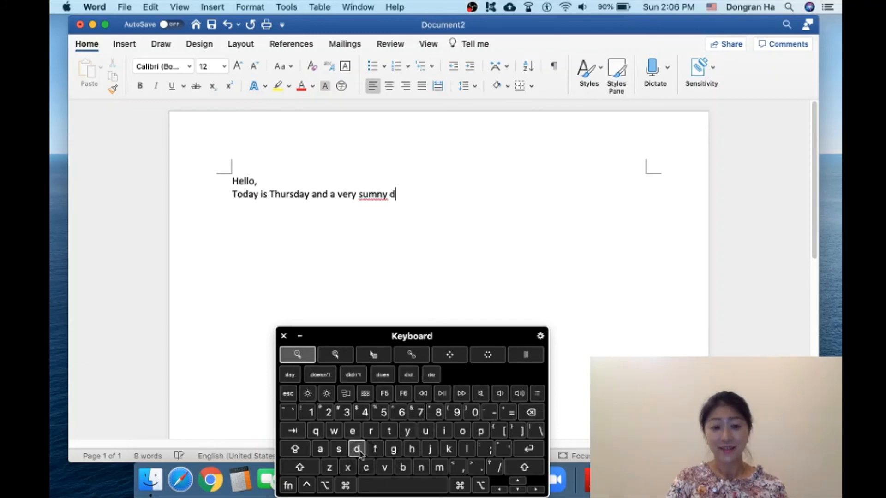
pyautogui.click(290, 378)
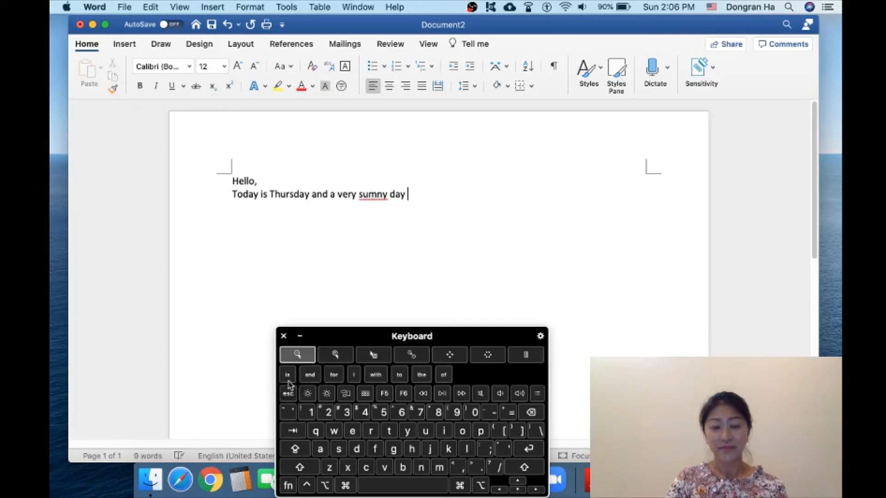
pyautogui.click(480, 468)
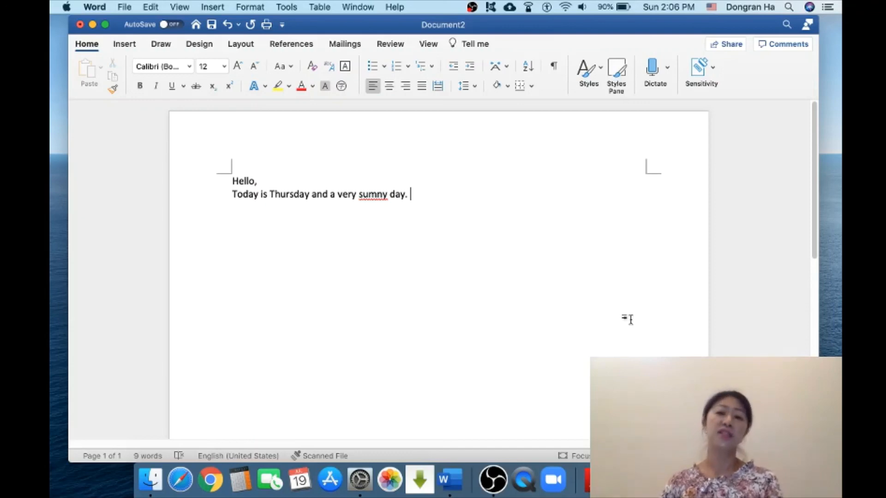
pyautogui.moveTo(631, 319)
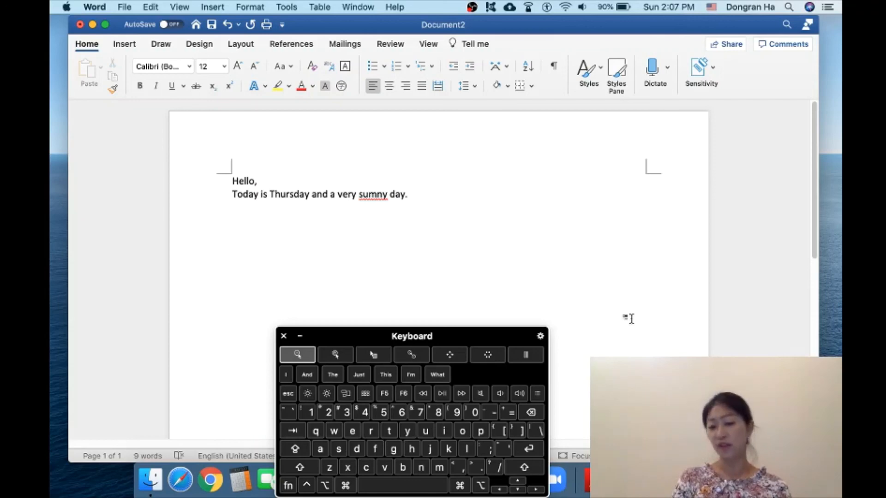
pyautogui.press('alt+super+F5')
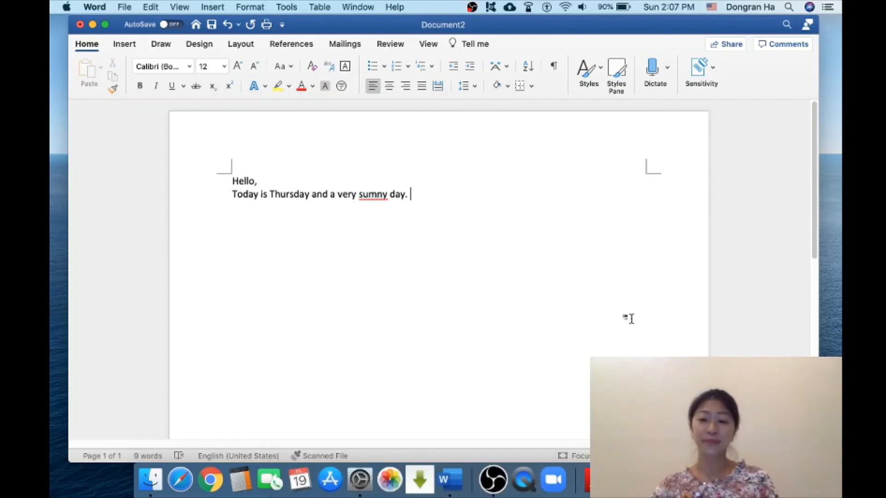